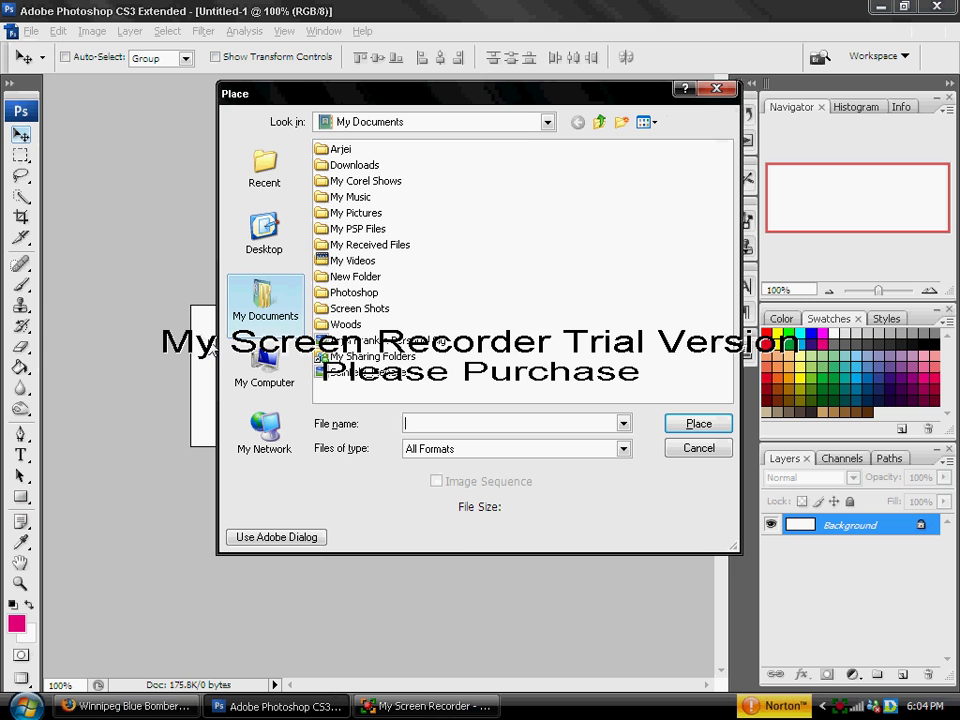
# Place the C4D image from the Arjei folder and stretch its width to 31.8% so it fills the whole canvas
pyautogui.doubleClick(341, 150)
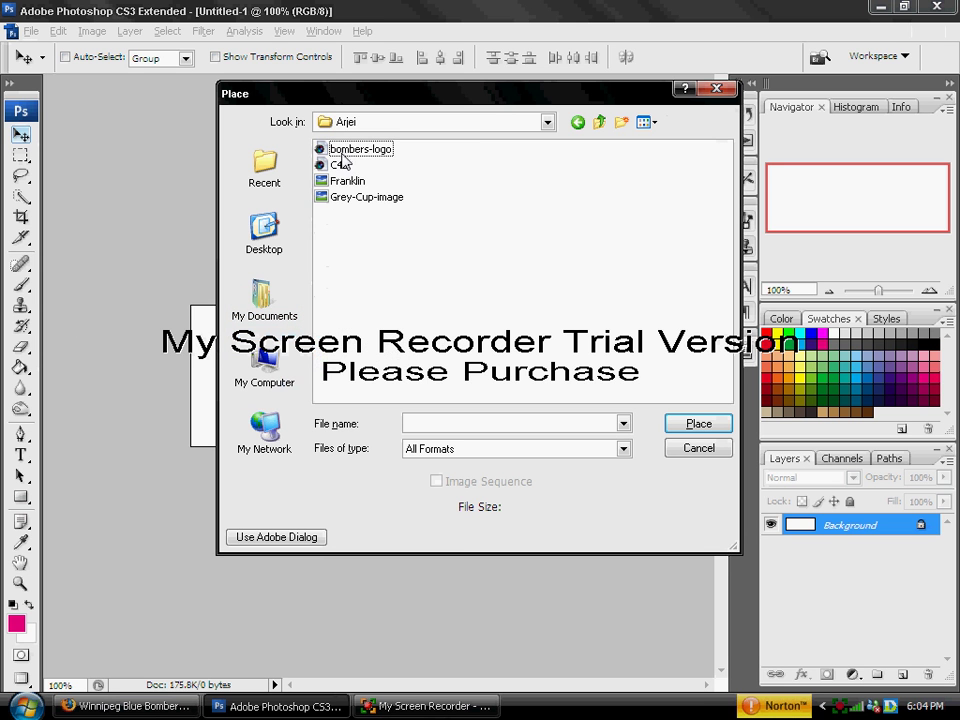
pyautogui.doubleClick(340, 181)
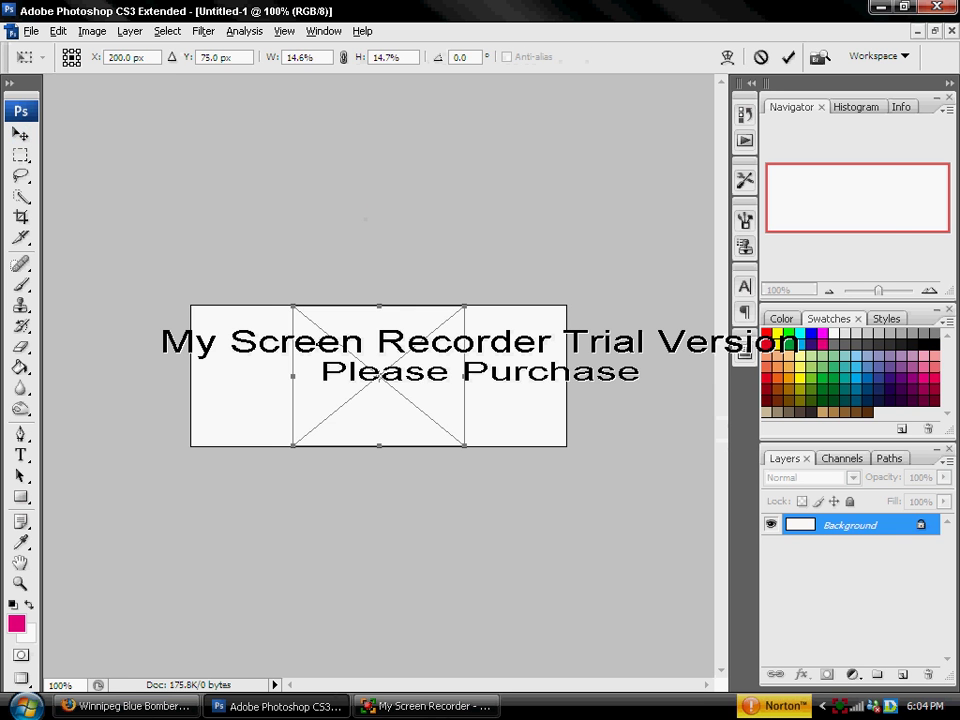
pyautogui.moveTo(292, 376); pyautogui.dragTo(195, 378)
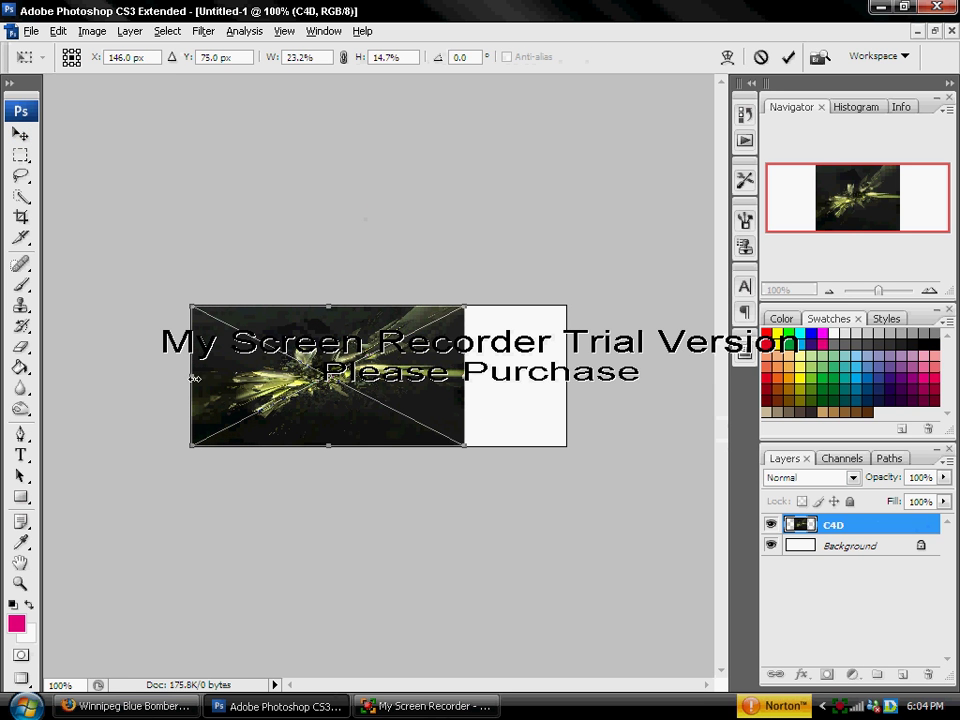
pyautogui.moveTo(465, 377); pyautogui.dragTo(581, 378)
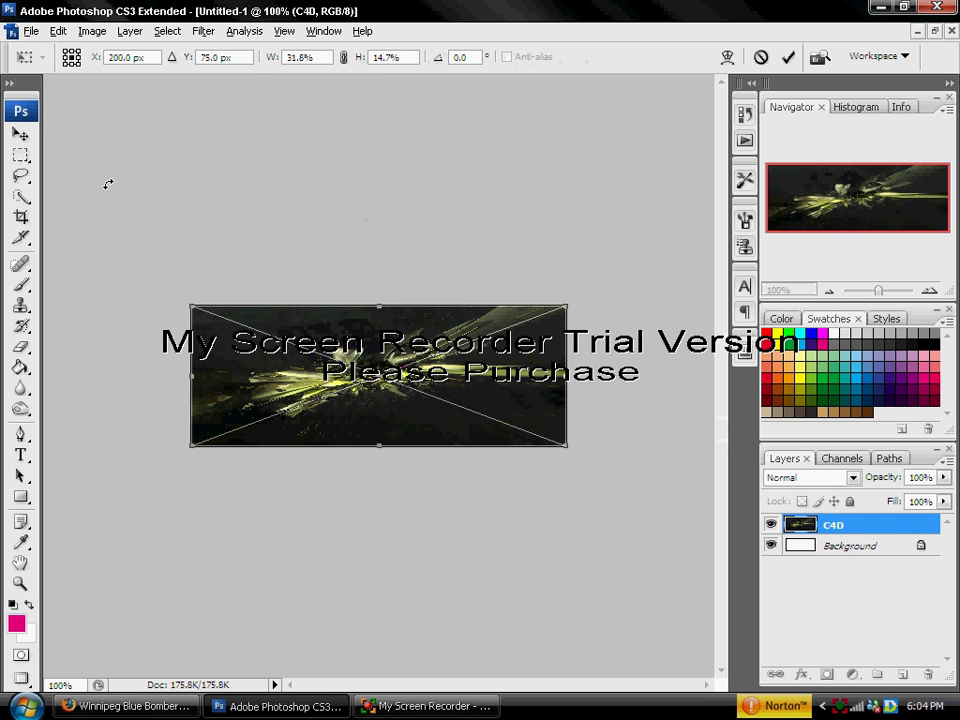
pyautogui.click(20, 133)
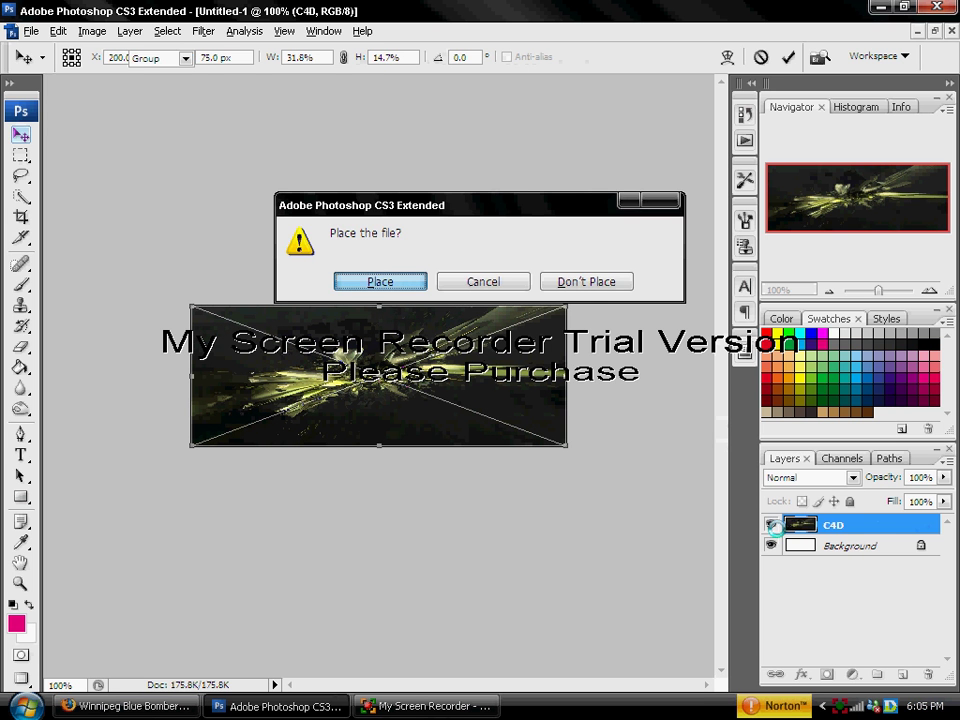
pyautogui.press('Return')
# Delete the white Background layer and rasterize the C4D layer
pyautogui.rightClick(852, 547)
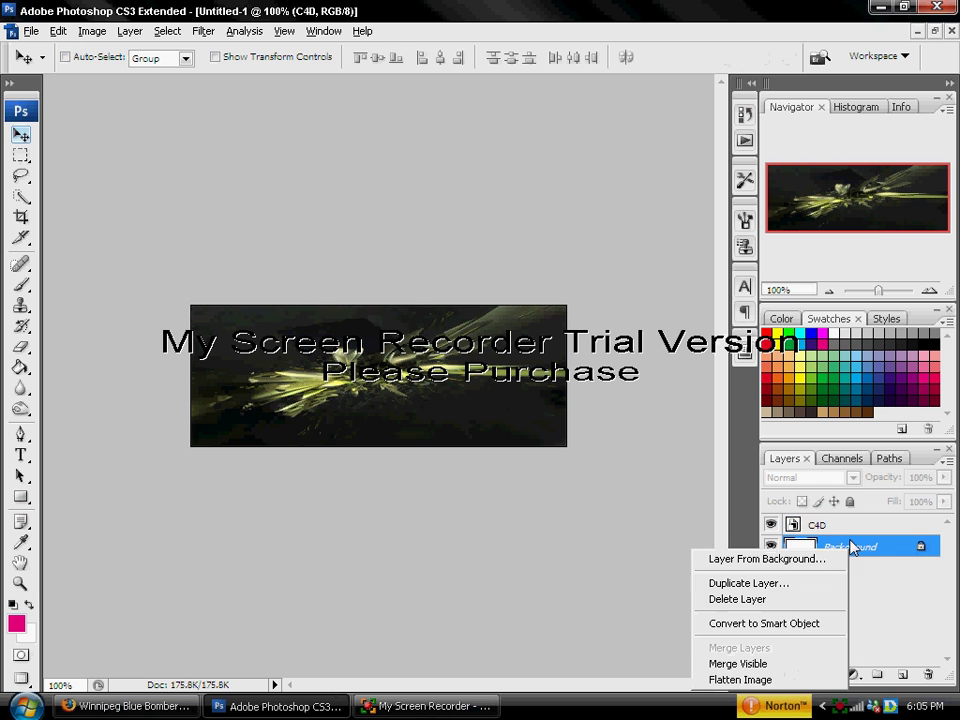
pyautogui.click(840, 599)
pyautogui.click(386, 276)
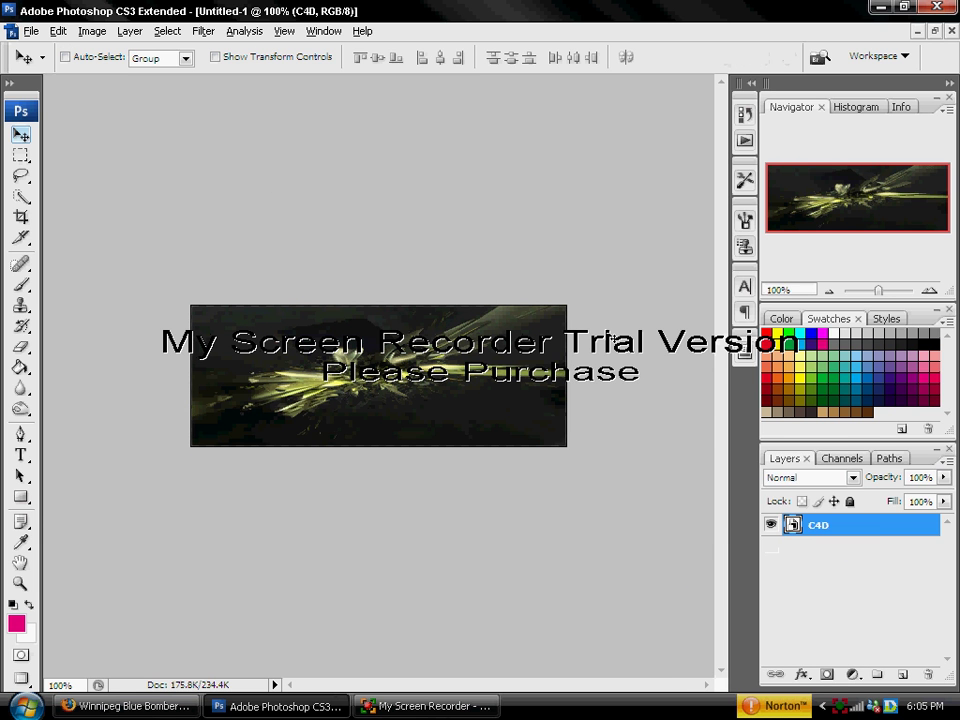
pyautogui.rightClick(926, 540)
pyautogui.click(789, 276)
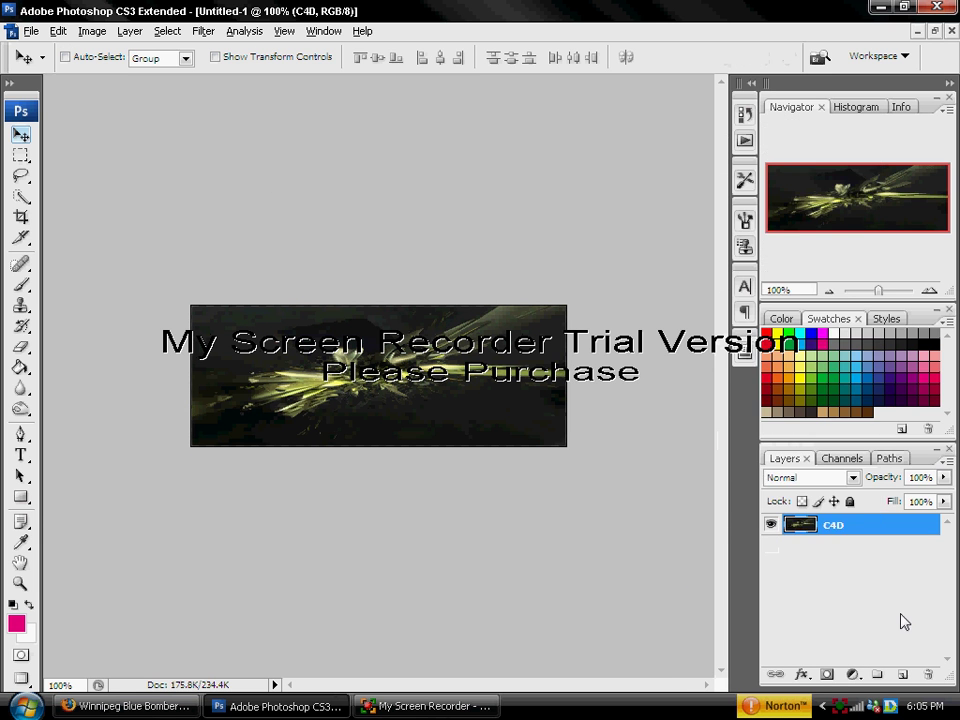
# Add a new layer above C4D and place the Franklin image into it
pyautogui.click(904, 676)
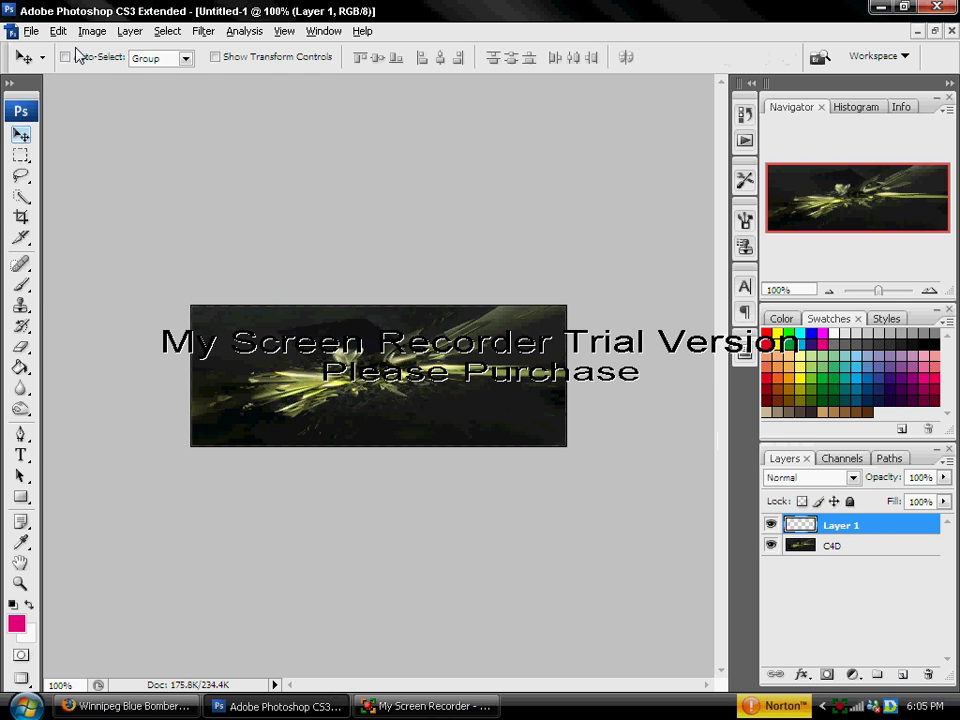
pyautogui.click(31, 32)
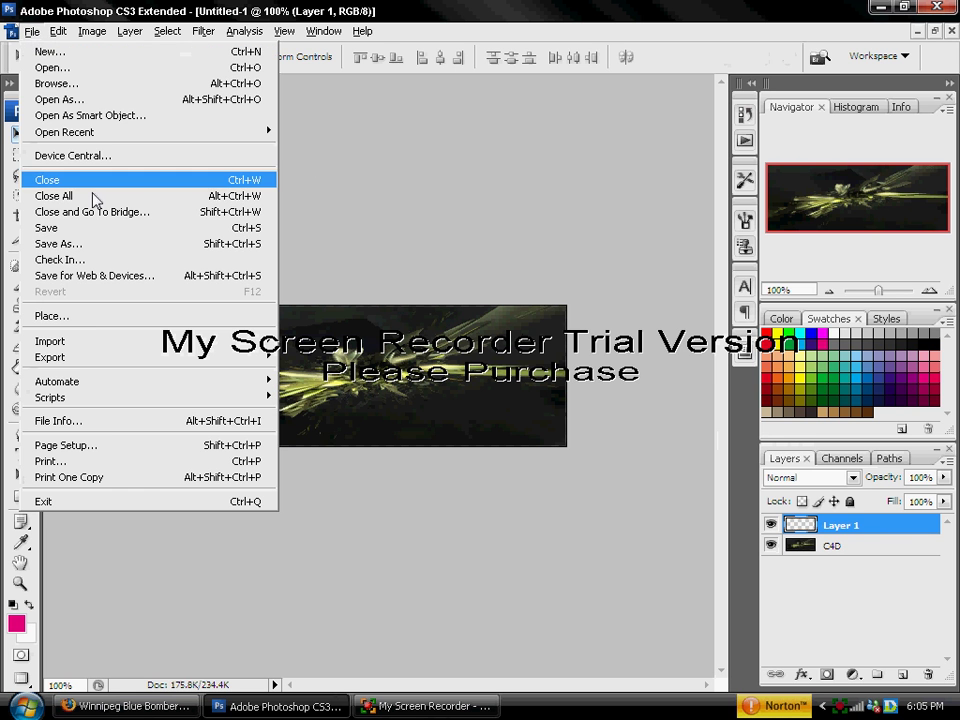
pyautogui.click(91, 316)
pyautogui.doubleClick(350, 181)
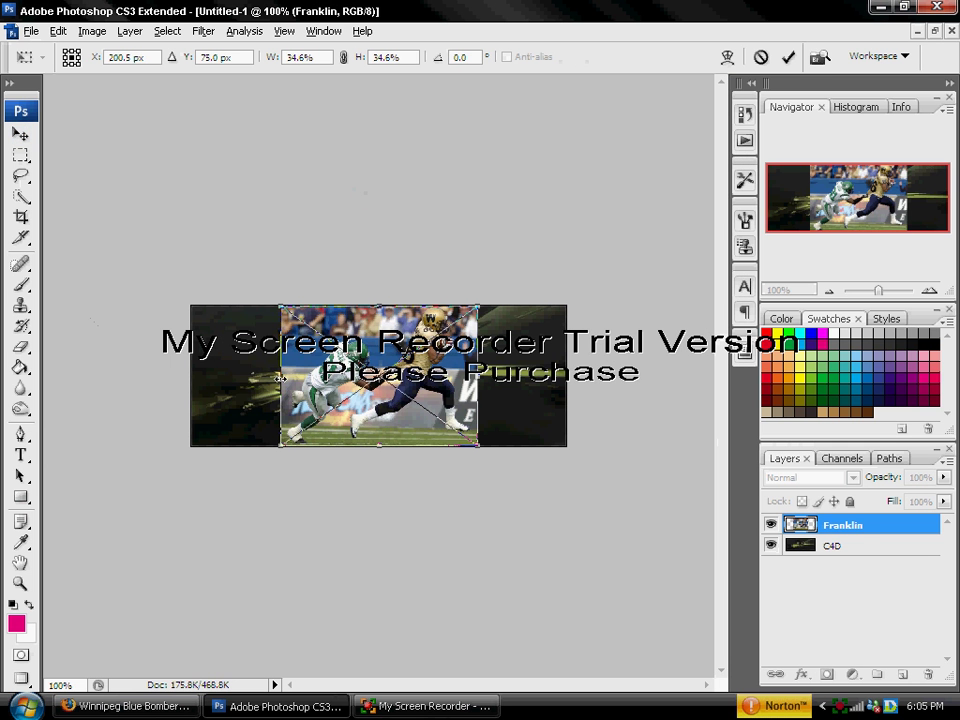
# Scale the Franklin photo to about 52.5% width and 41.2% height, position it over the canvas's left half, and commit the placement
pyautogui.moveTo(280, 378); pyautogui.dragTo(236, 380)
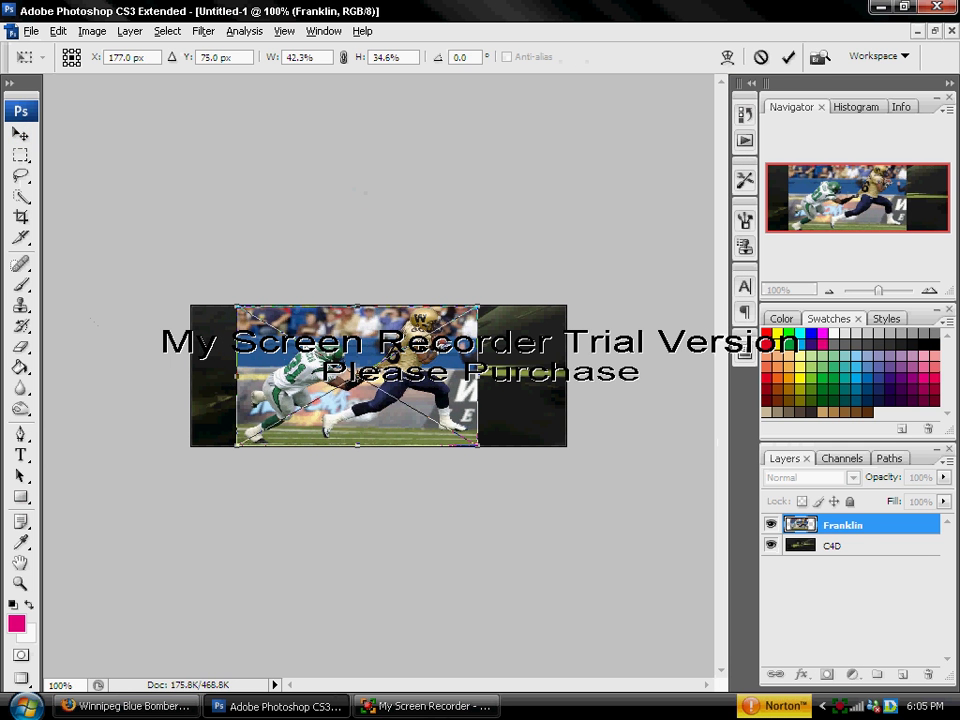
pyautogui.moveTo(357, 376); pyautogui.dragTo(225, 394)
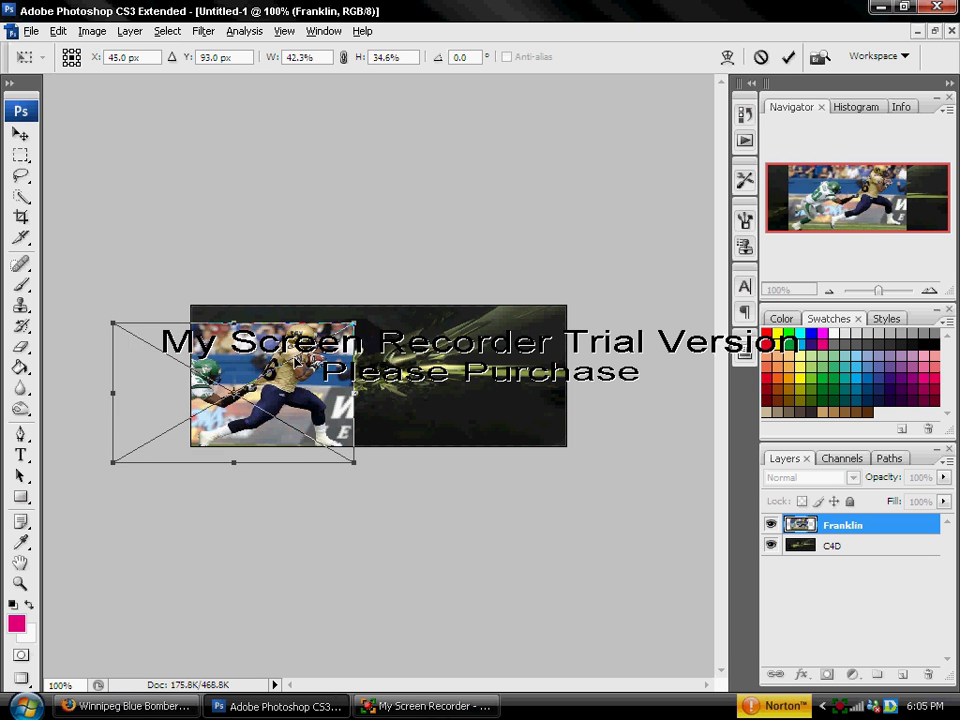
pyautogui.moveTo(295, 357); pyautogui.dragTo(285, 368)
pyautogui.moveTo(350, 331); pyautogui.dragTo(394, 300)
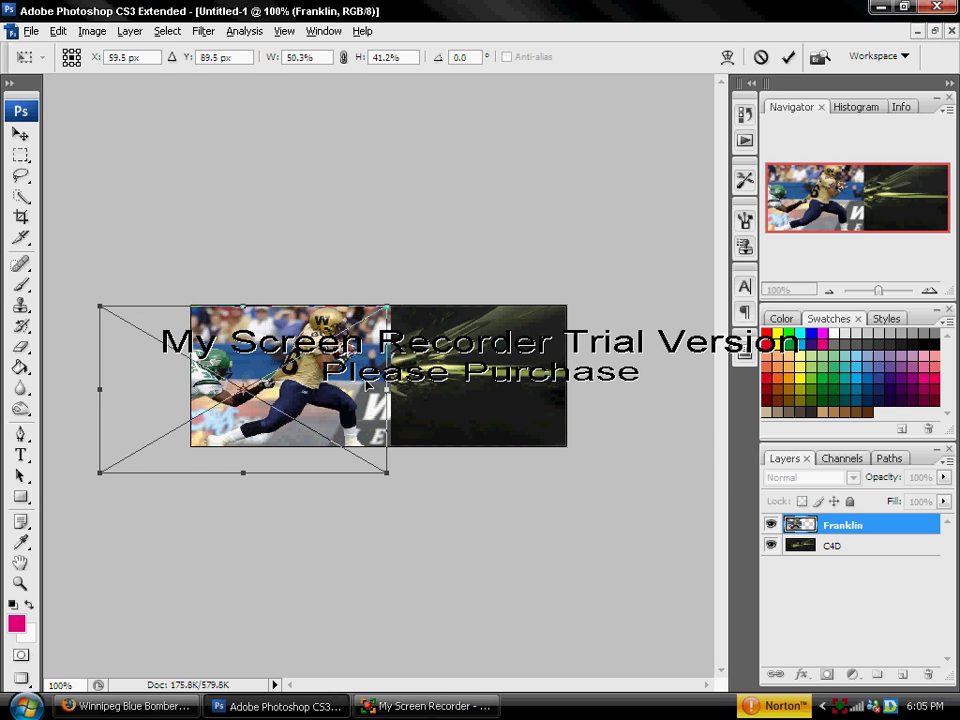
pyautogui.moveTo(369, 387); pyautogui.dragTo(349, 386)
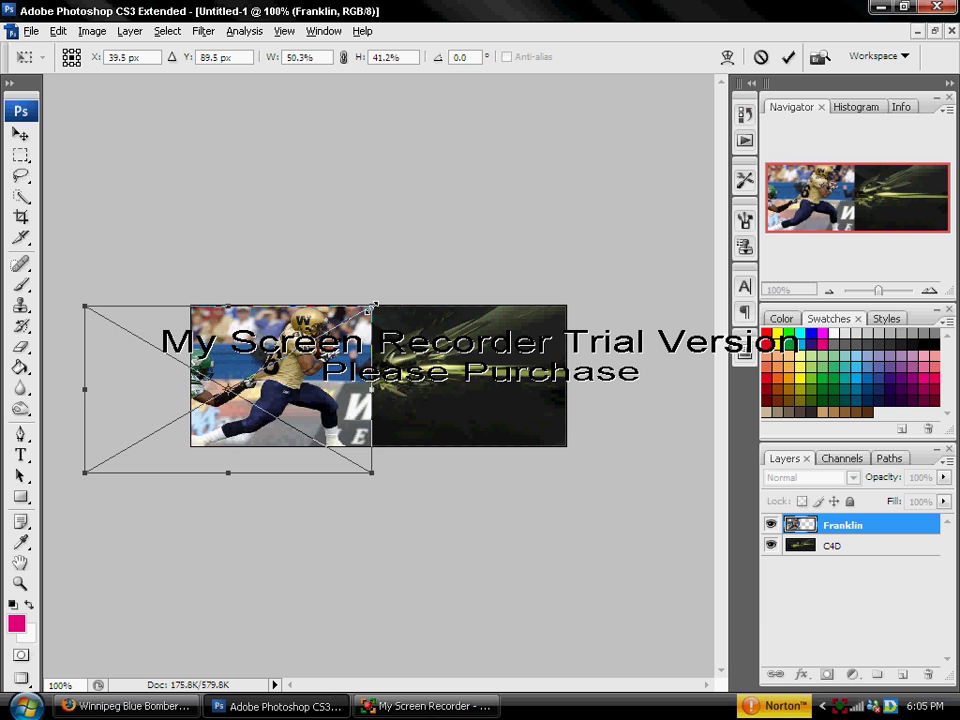
pyautogui.moveTo(372, 305); pyautogui.dragTo(384, 304)
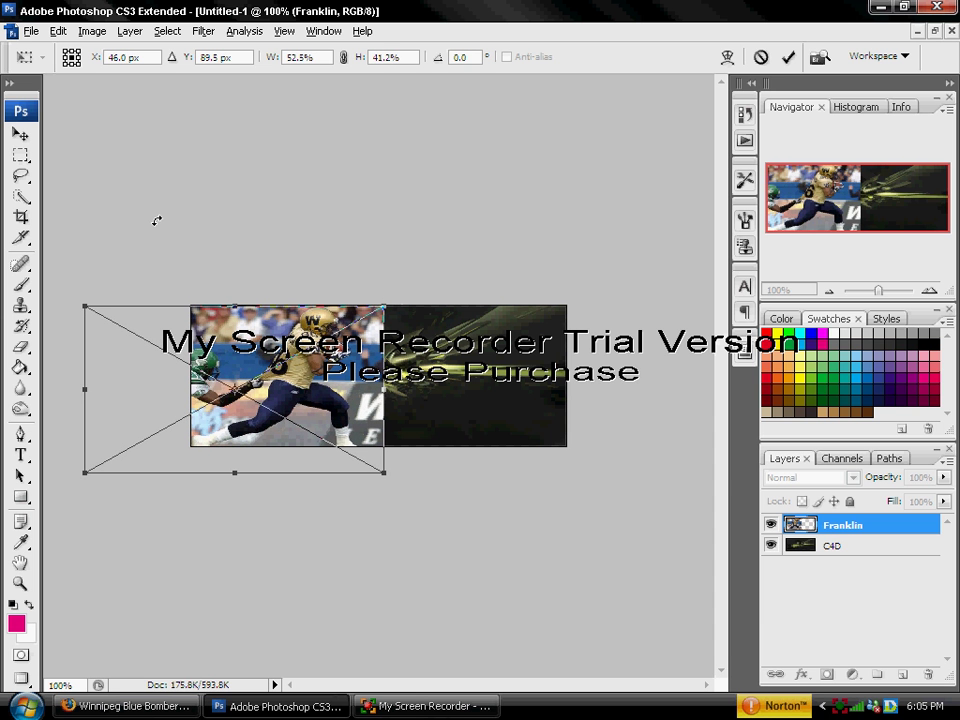
pyautogui.click(20, 133)
pyautogui.click(367, 281)
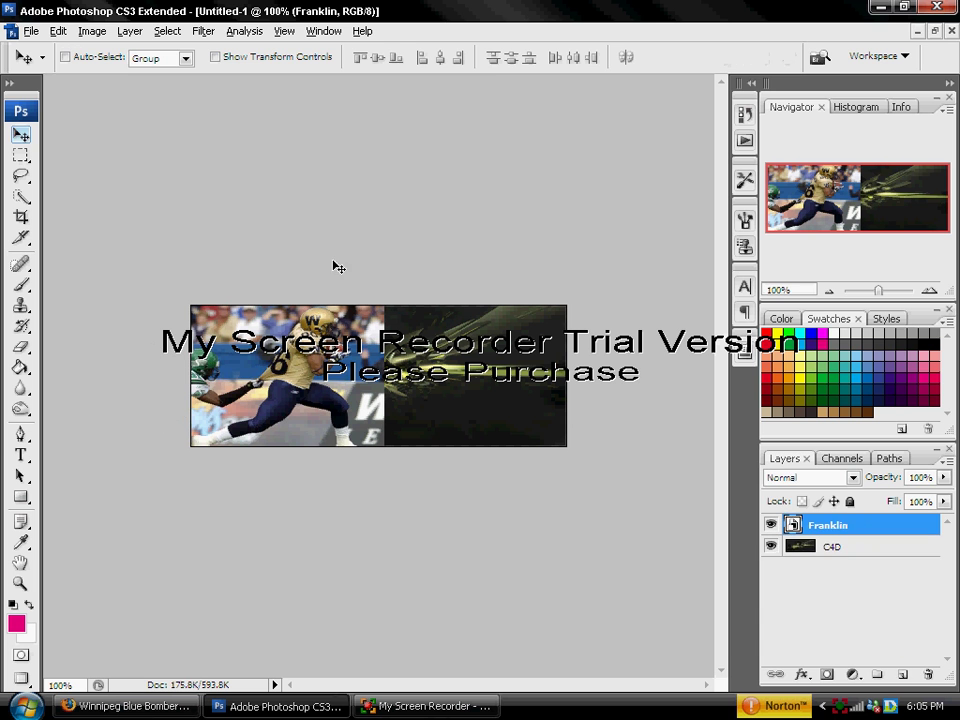
# Add a new layer between Franklin and C4D and fill it with the magenta foreground color
pyautogui.click(903, 672)
pyautogui.moveTo(840, 525); pyautogui.dragTo(842, 552)
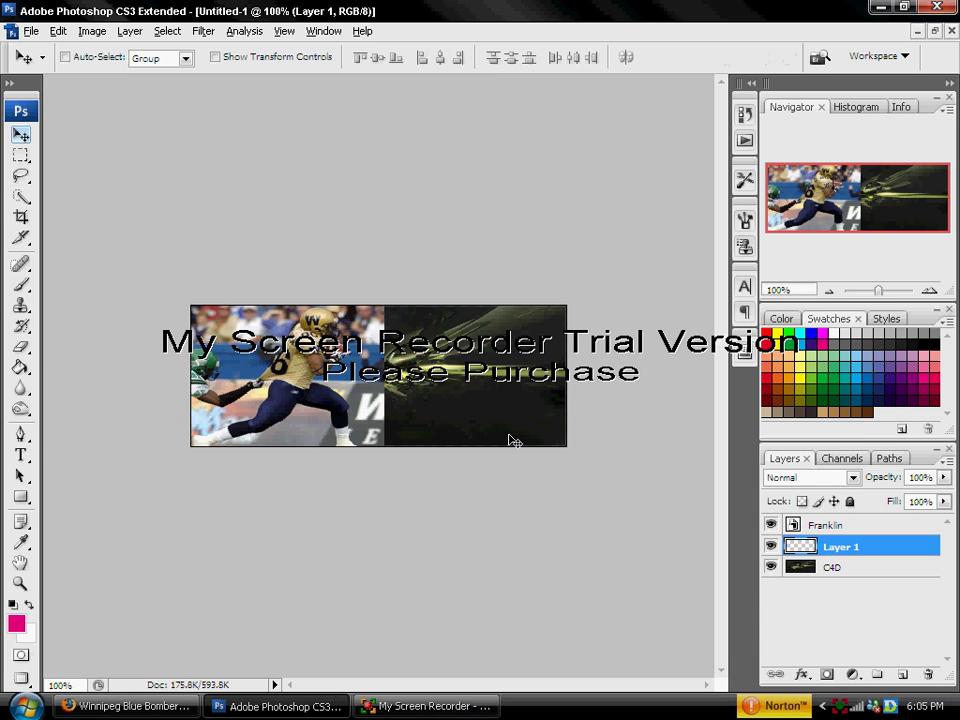
pyautogui.click(20, 367)
pyautogui.click(480, 420)
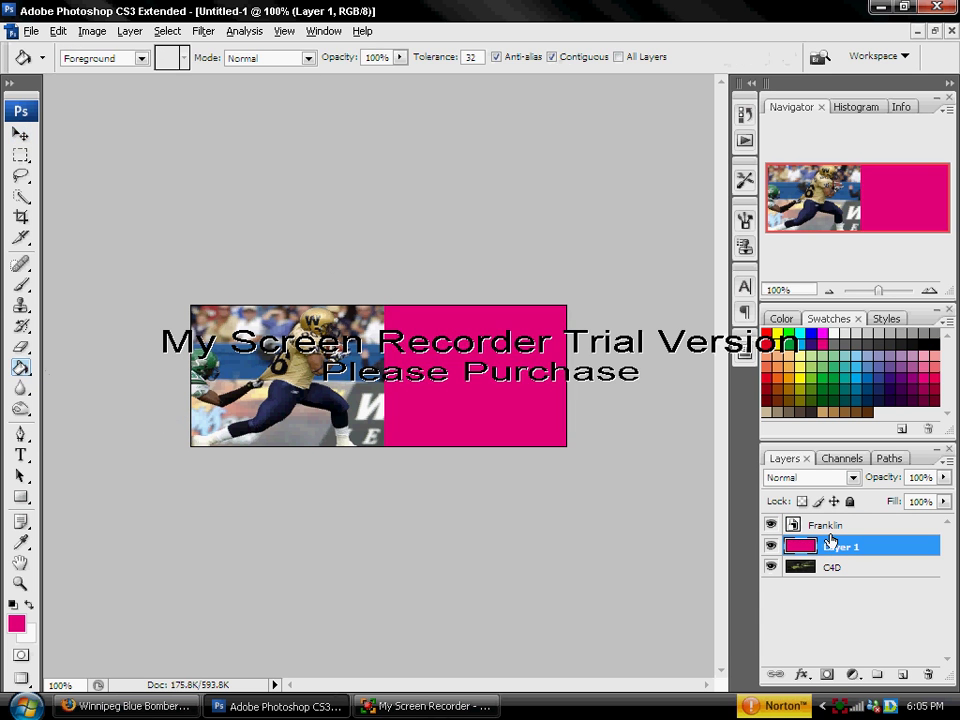
# Rasterize the Franklin layer
pyautogui.click(838, 527)
pyautogui.rightClick(834, 522)
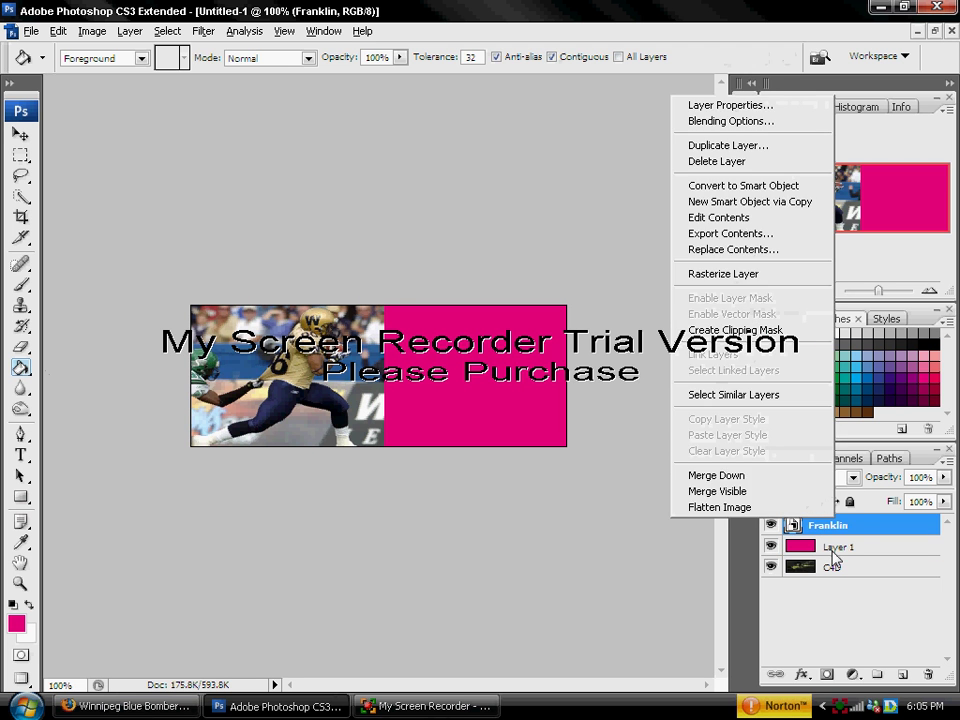
pyautogui.click(698, 274)
# Erase the strip of background along the Franklin photo's right edge with a 31 px eraser
pyautogui.click(20, 346)
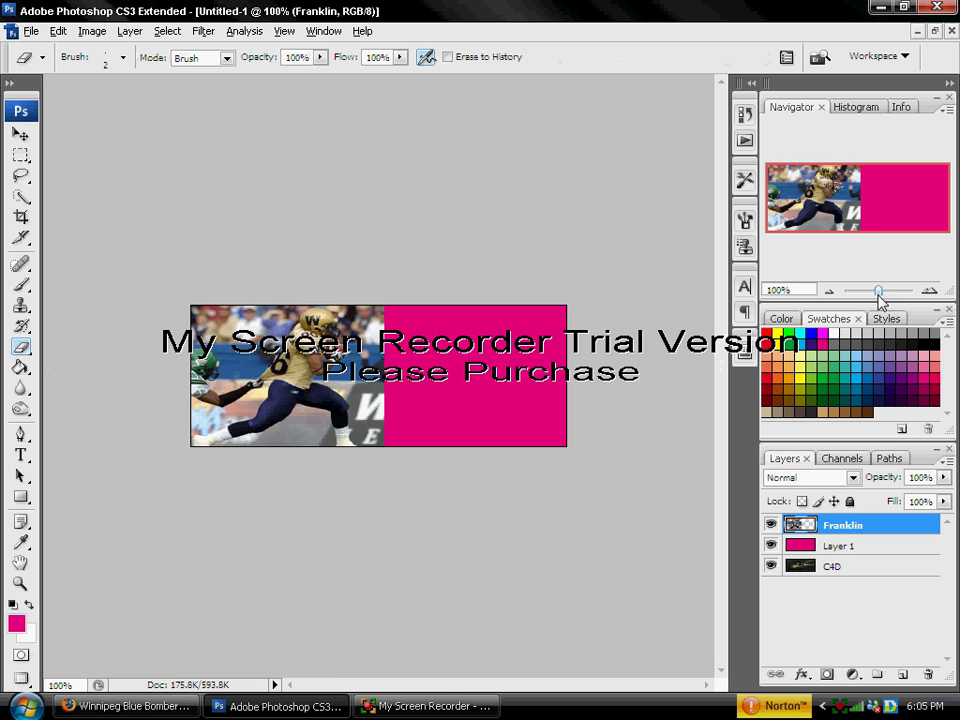
pyautogui.moveTo(878, 291)
pyautogui.mouseDown()
pyautogui.moveTo(897, 291)
pyautogui.moveTo(891, 297)
pyautogui.mouseUp()
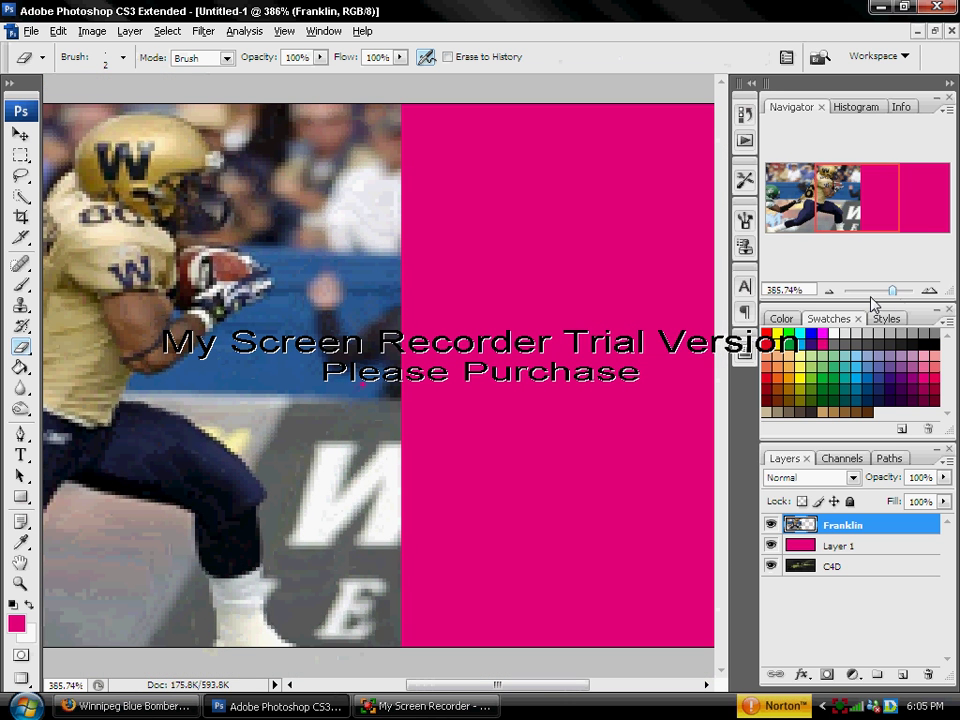
pyautogui.rightClick(580, 310)
pyautogui.click(407, 124)
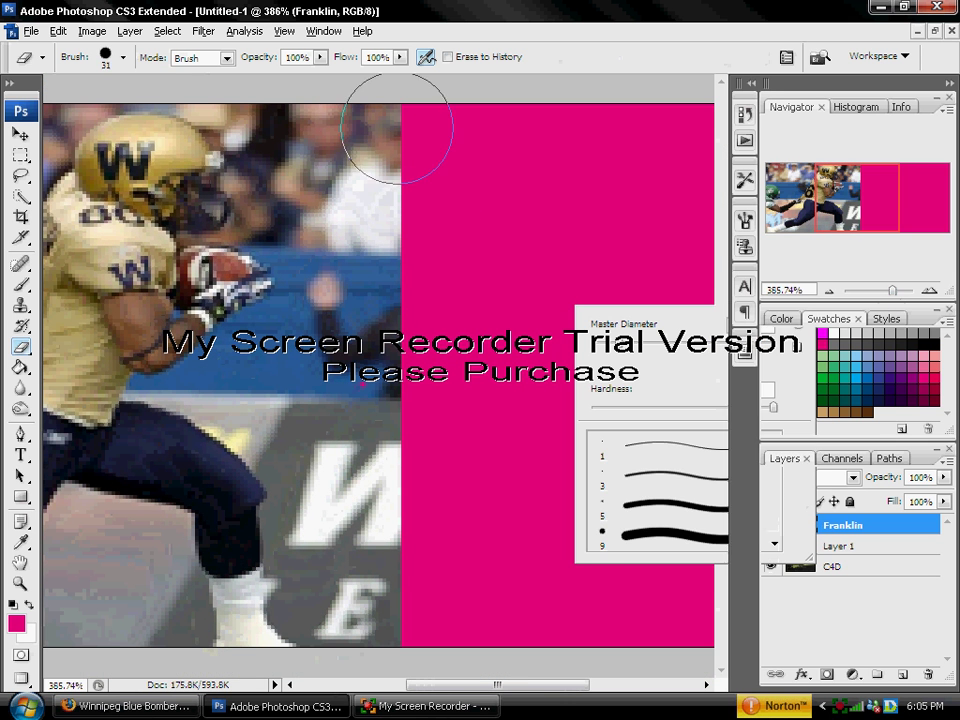
pyautogui.moveTo(407, 124); pyautogui.dragTo(380, 688)
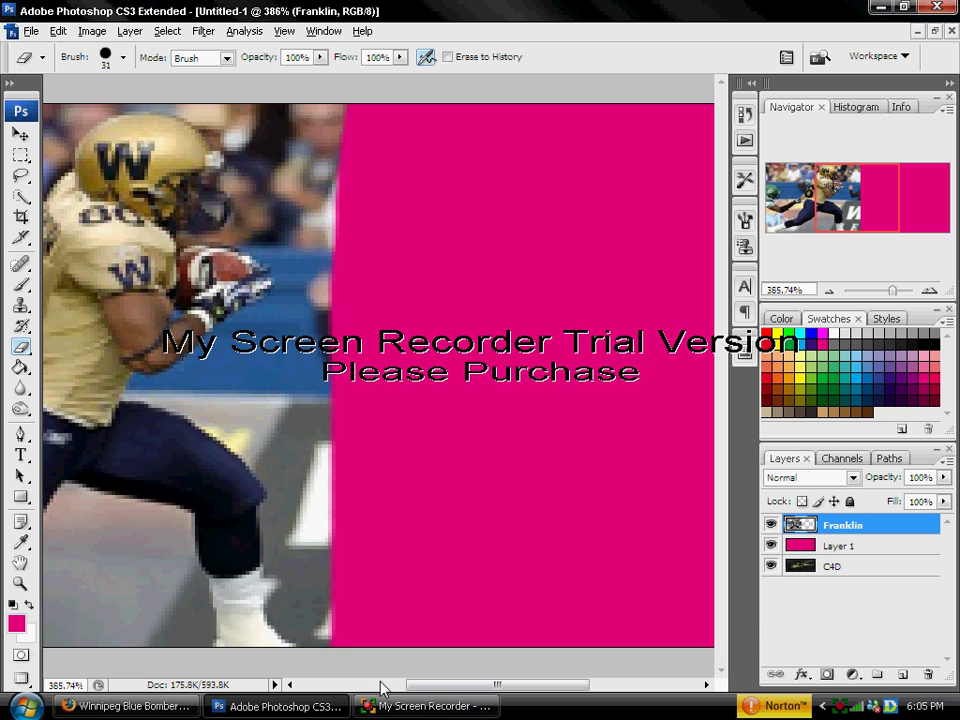
# Erase the background in front of the gold-jersey player's leg, from the foot up to the hands
pyautogui.click(318, 591)
pyautogui.moveTo(317, 560); pyautogui.dragTo(315, 540)
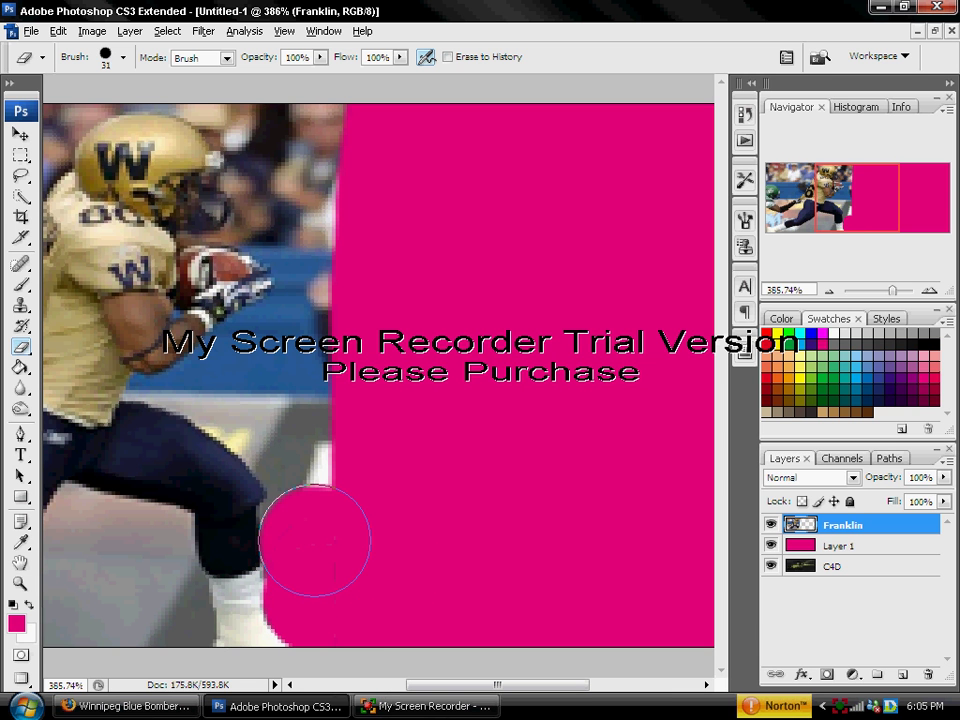
pyautogui.click(315, 523)
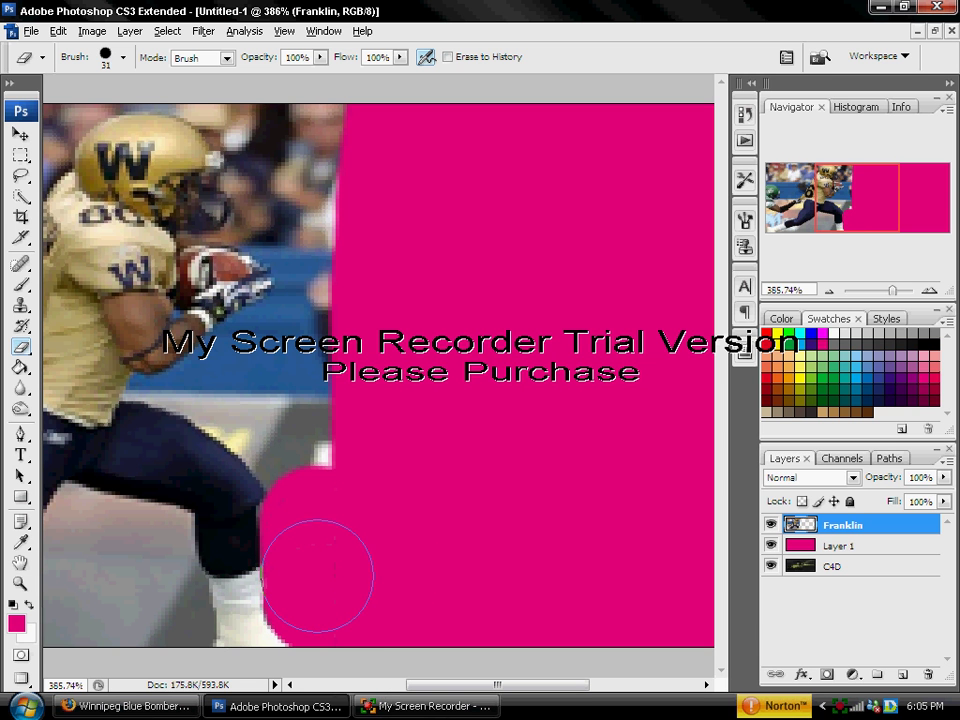
pyautogui.moveTo(300, 456)
pyautogui.mouseDown()
pyautogui.moveTo(300, 429)
pyautogui.moveTo(232, 382)
pyautogui.moveTo(279, 352)
pyautogui.moveTo(318, 312)
pyautogui.moveTo(318, 295)
pyautogui.moveTo(357, 387)
pyautogui.mouseUp()
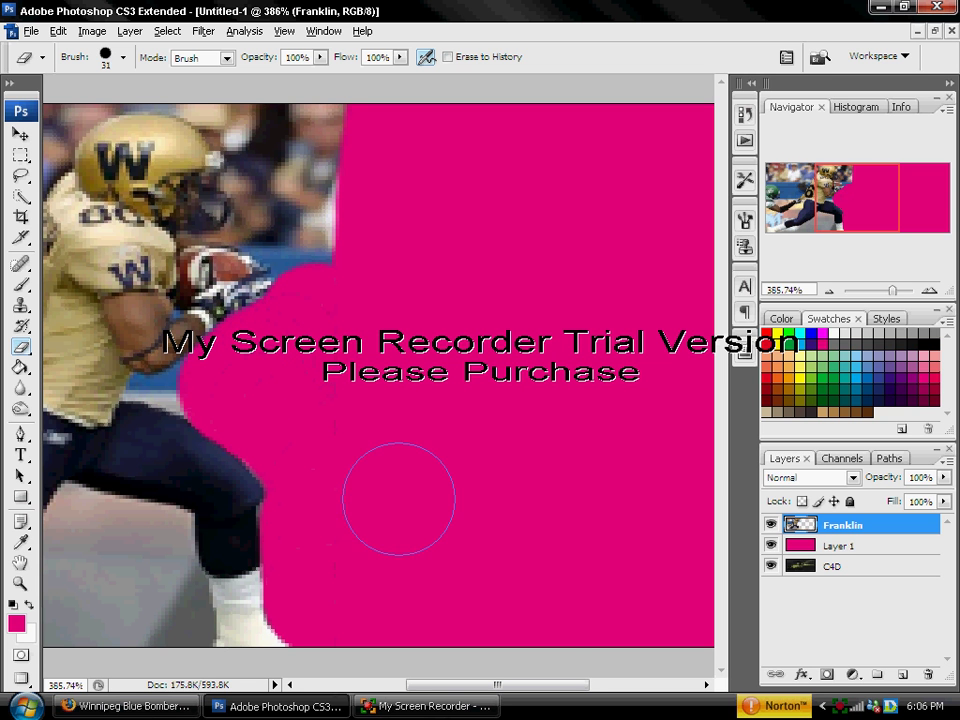
# Set the eraser to 13 px and erase more background between the player's thigh and forearm
pyautogui.rightClick(392, 485)
pyautogui.moveTo(385, 468); pyautogui.dragTo(366, 465)
pyautogui.press('Return')
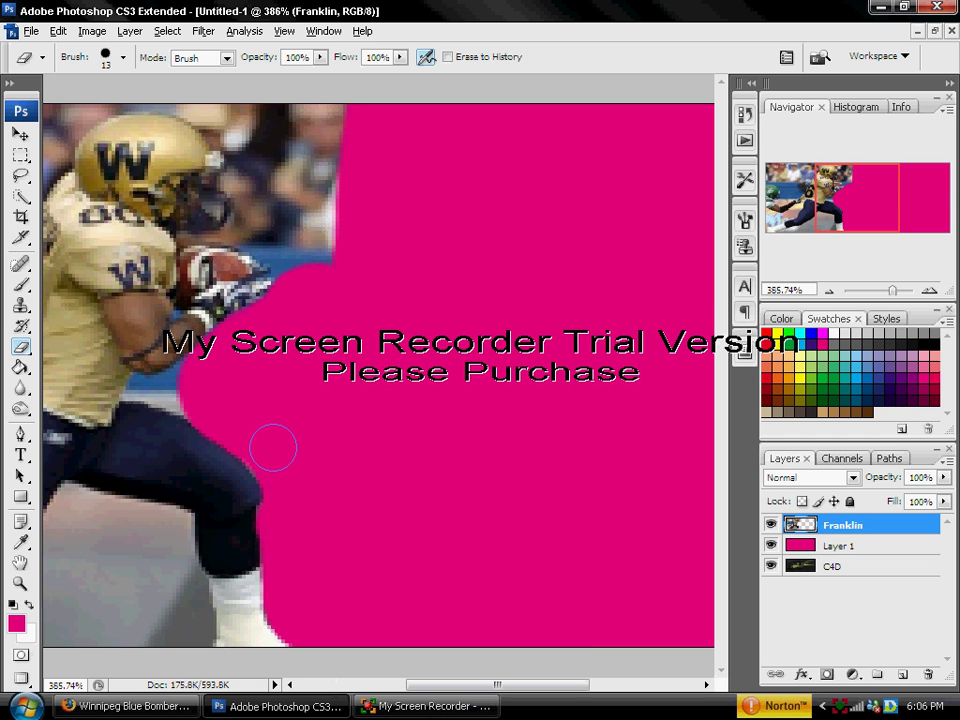
pyautogui.moveTo(192, 390)
pyautogui.mouseDown()
pyautogui.moveTo(189, 381)
pyautogui.moveTo(180, 390)
pyautogui.moveTo(189, 385)
pyautogui.mouseUp()
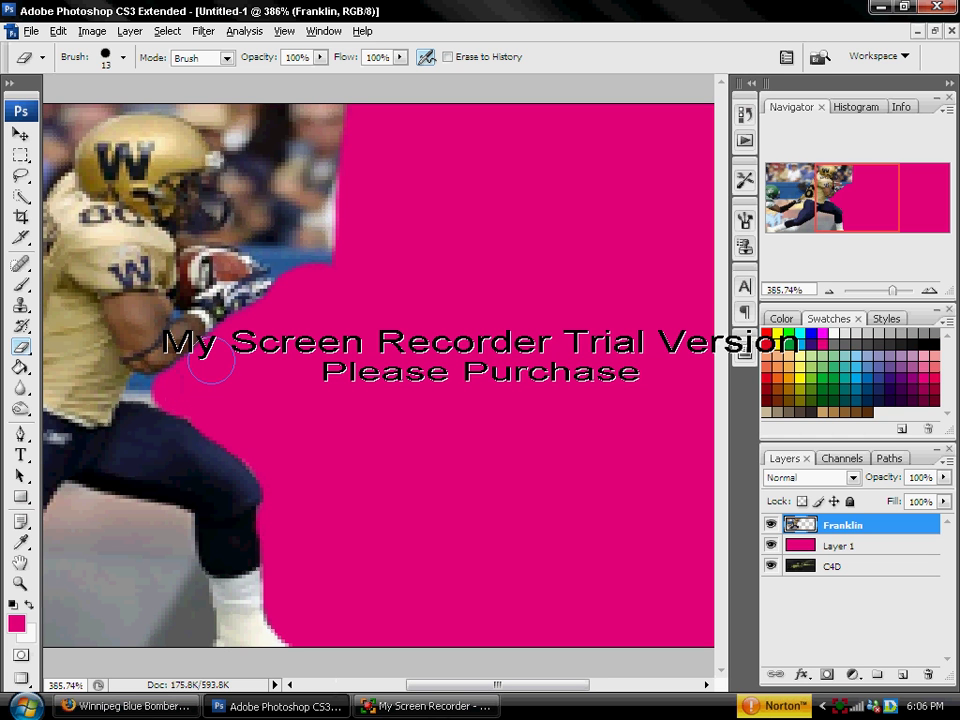
# Reduce the eraser to 8 px and clear the background in the corner between the player's elbow, waist and thigh
pyautogui.rightClick(303, 395)
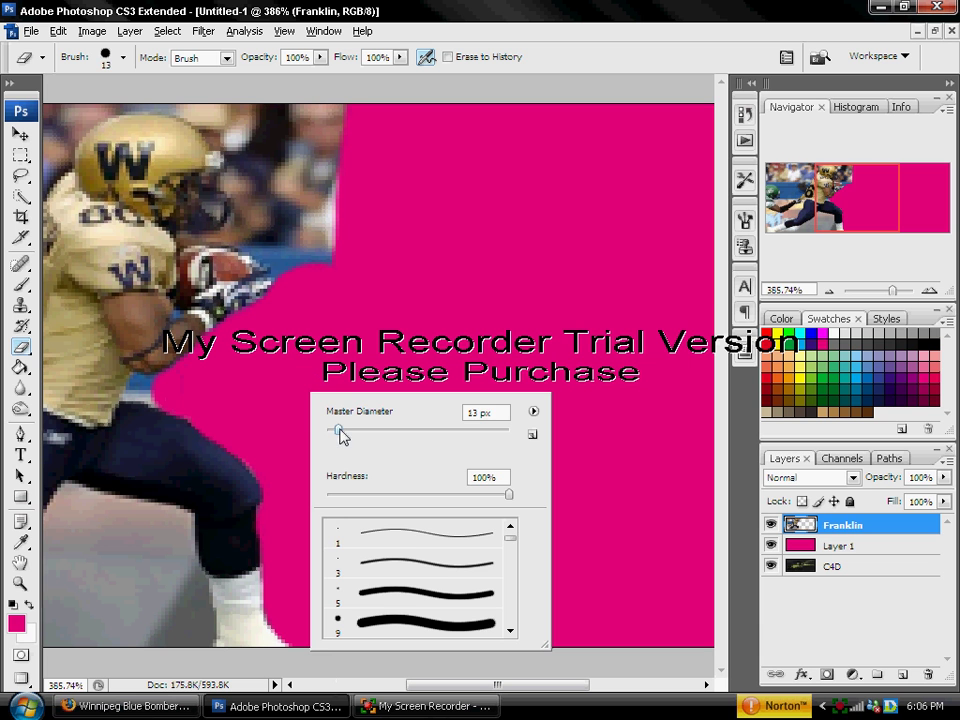
pyautogui.moveTo(337, 430); pyautogui.dragTo(334, 431)
pyautogui.moveTo(152, 388); pyautogui.dragTo(139, 388)
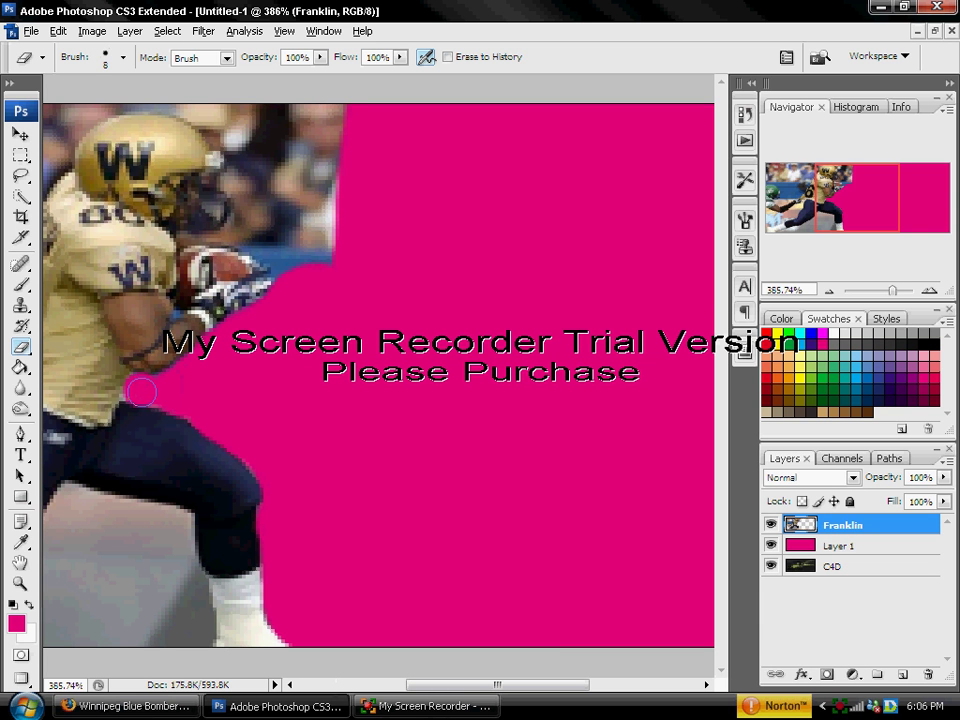
pyautogui.click(142, 398)
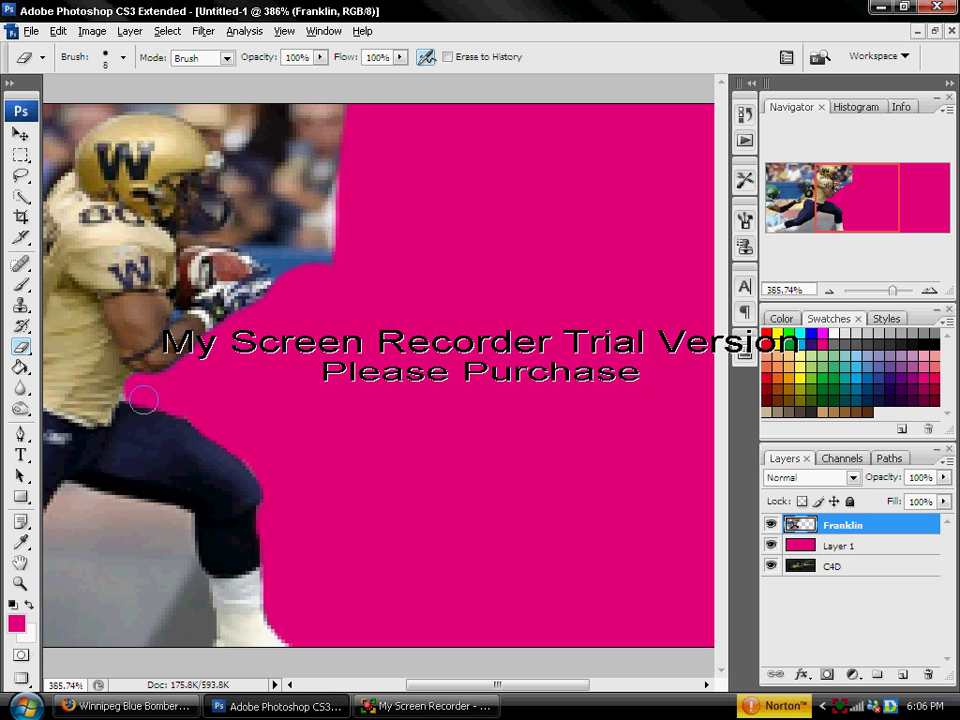
# Reduce the eraser to 1 px and erase fine background remnants beside the waist and between the face mask and the ball
pyautogui.rightClick(224, 382)
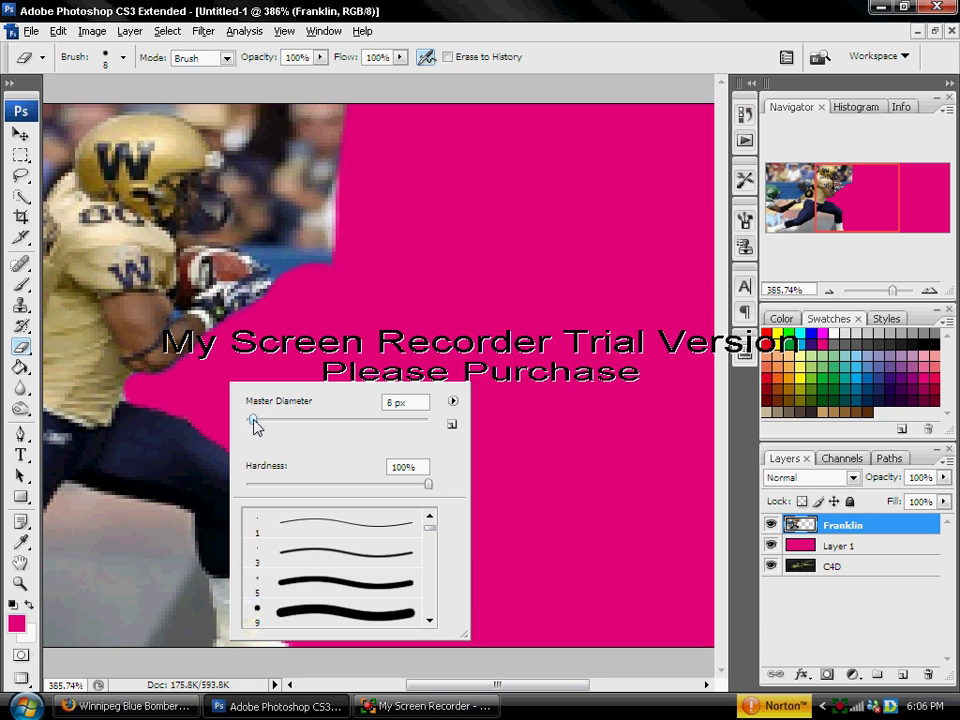
pyautogui.moveTo(255, 424); pyautogui.dragTo(250, 425)
pyautogui.click(123, 399)
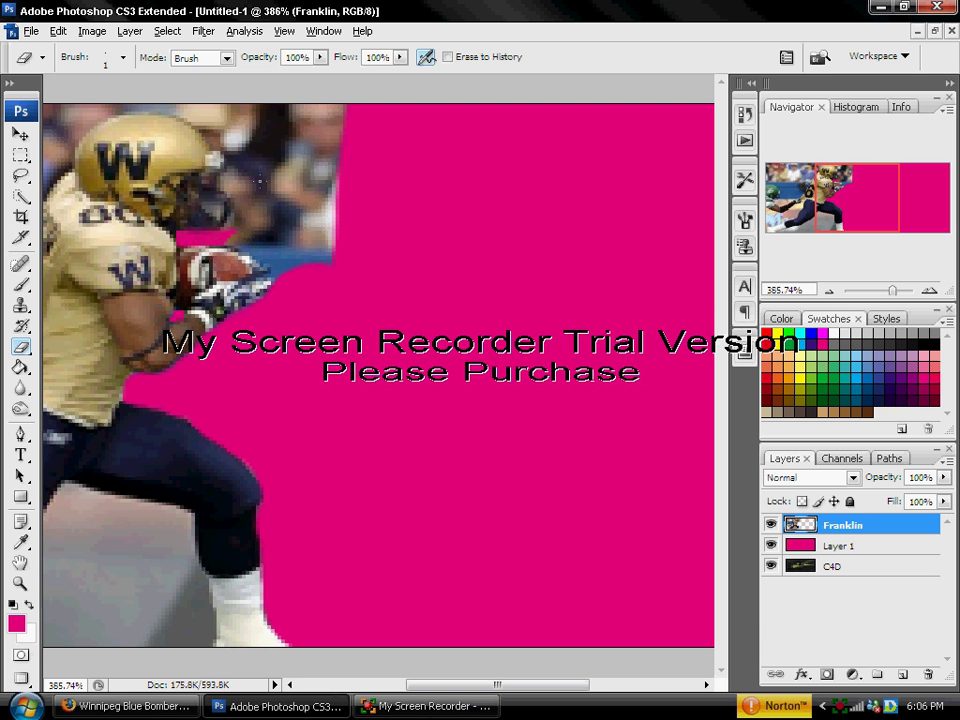
# Set the eraser to 9 px and erase the background in front of the gold-jersey player's helmet, face mask and hands
pyautogui.rightClick(415, 196)
pyautogui.click(447, 232)
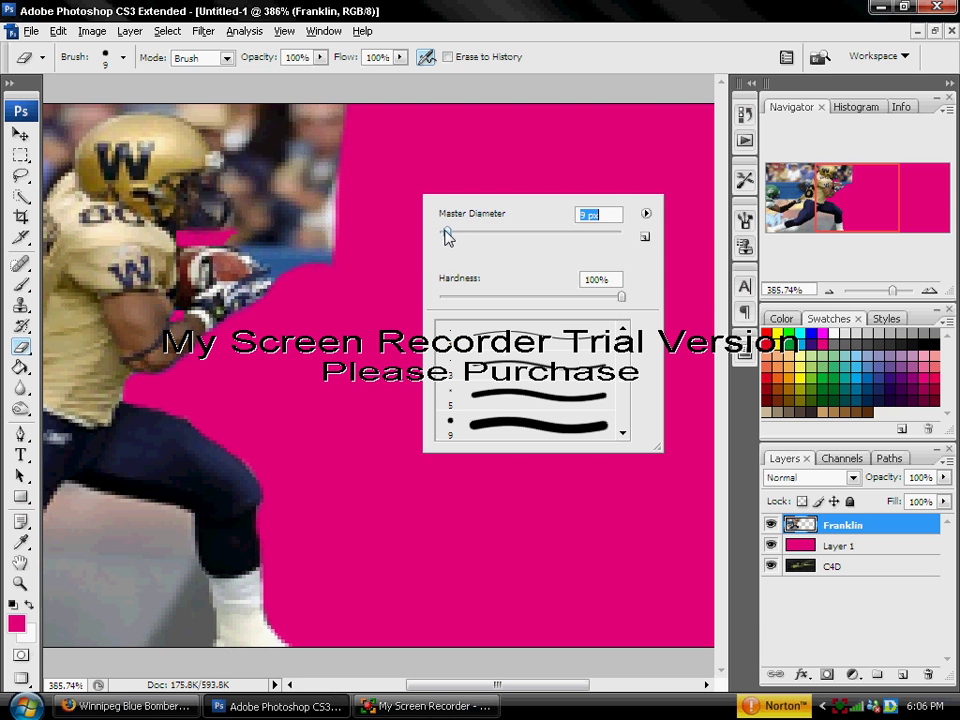
pyautogui.click(308, 279)
pyautogui.moveTo(287, 278)
pyautogui.mouseDown()
pyautogui.moveTo(236, 232)
pyautogui.moveTo(243, 188)
pyautogui.moveTo(219, 172)
pyautogui.moveTo(226, 144)
pyautogui.moveTo(224, 163)
pyautogui.moveTo(221, 140)
pyautogui.moveTo(195, 107)
pyautogui.moveTo(144, 94)
pyautogui.moveTo(85, 99)
pyautogui.moveTo(213, 97)
pyautogui.moveTo(329, 272)
pyautogui.moveTo(323, 117)
pyautogui.moveTo(338, 218)
pyautogui.moveTo(241, 89)
pyautogui.moveTo(289, 96)
pyautogui.mouseUp()
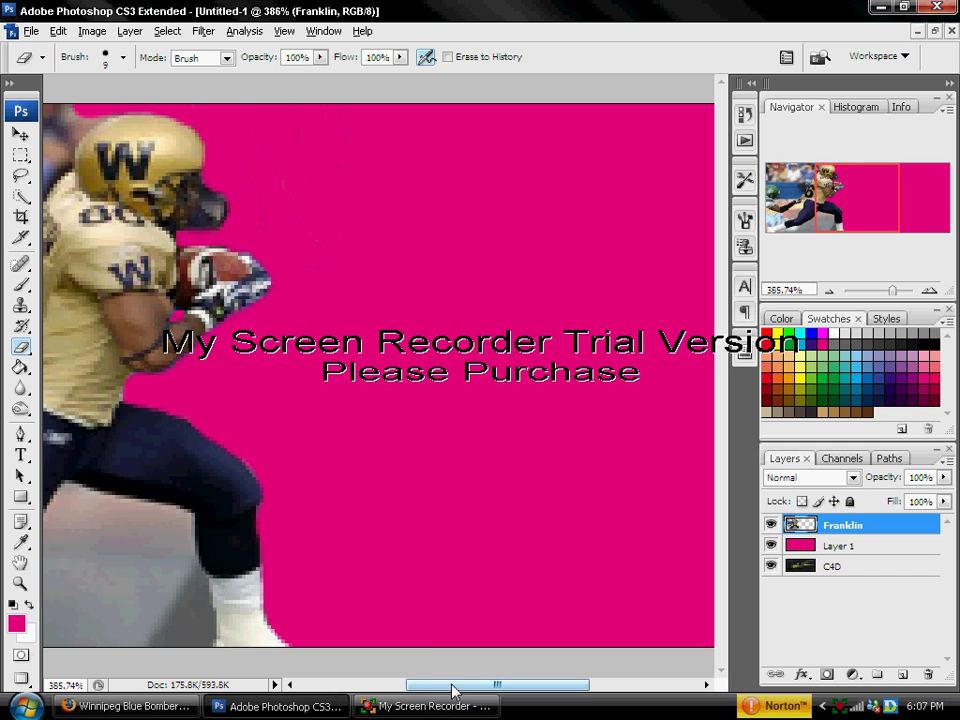
# Erase the grey field background beneath the gold-jersey player's legs, from the front foot back to the trailing foot
pyautogui.moveTo(462, 693); pyautogui.dragTo(420, 692)
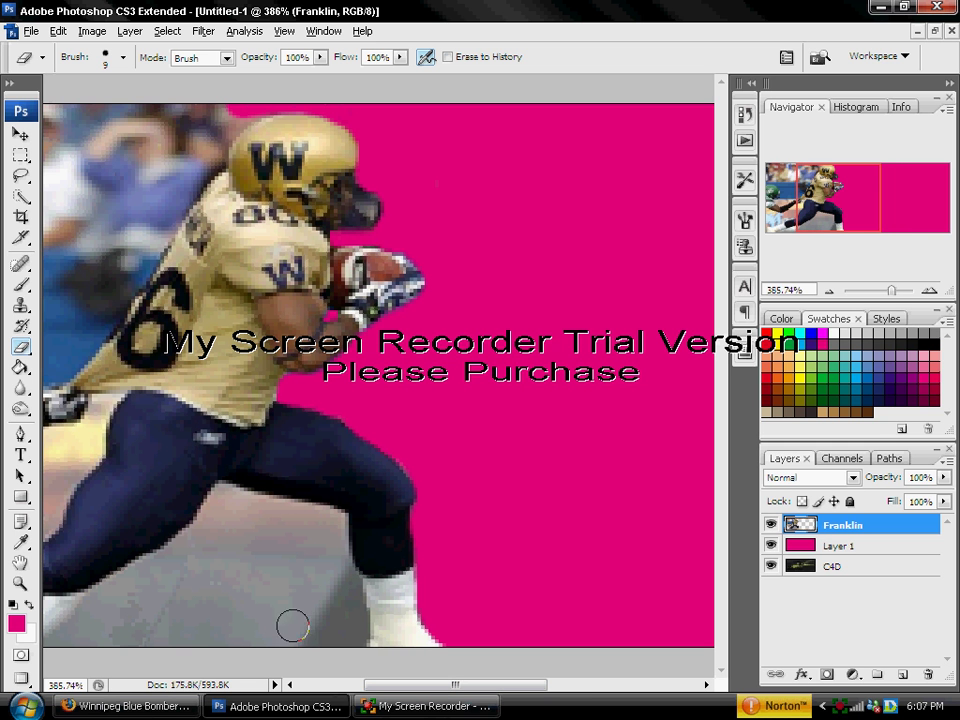
pyautogui.moveTo(354, 645)
pyautogui.mouseDown()
pyautogui.moveTo(333, 523)
pyautogui.moveTo(289, 511)
pyautogui.moveTo(222, 496)
pyautogui.moveTo(247, 505)
pyautogui.moveTo(217, 503)
pyautogui.moveTo(163, 570)
pyautogui.mouseUp()
pyautogui.moveTo(90, 600)
pyautogui.mouseDown()
pyautogui.moveTo(219, 524)
pyautogui.moveTo(309, 563)
pyautogui.moveTo(338, 636)
pyautogui.moveTo(308, 541)
pyautogui.moveTo(312, 631)
pyautogui.moveTo(282, 576)
pyautogui.moveTo(263, 619)
pyautogui.moveTo(270, 603)
pyautogui.moveTo(244, 565)
pyautogui.moveTo(249, 647)
pyautogui.moveTo(242, 557)
pyautogui.moveTo(215, 621)
pyautogui.moveTo(229, 608)
pyautogui.moveTo(190, 661)
pyautogui.moveTo(193, 583)
pyautogui.moveTo(189, 632)
pyautogui.moveTo(162, 599)
pyautogui.moveTo(130, 651)
pyautogui.moveTo(133, 627)
pyautogui.moveTo(97, 654)
pyautogui.moveTo(85, 624)
pyautogui.moveTo(81, 660)
pyautogui.mouseUp()
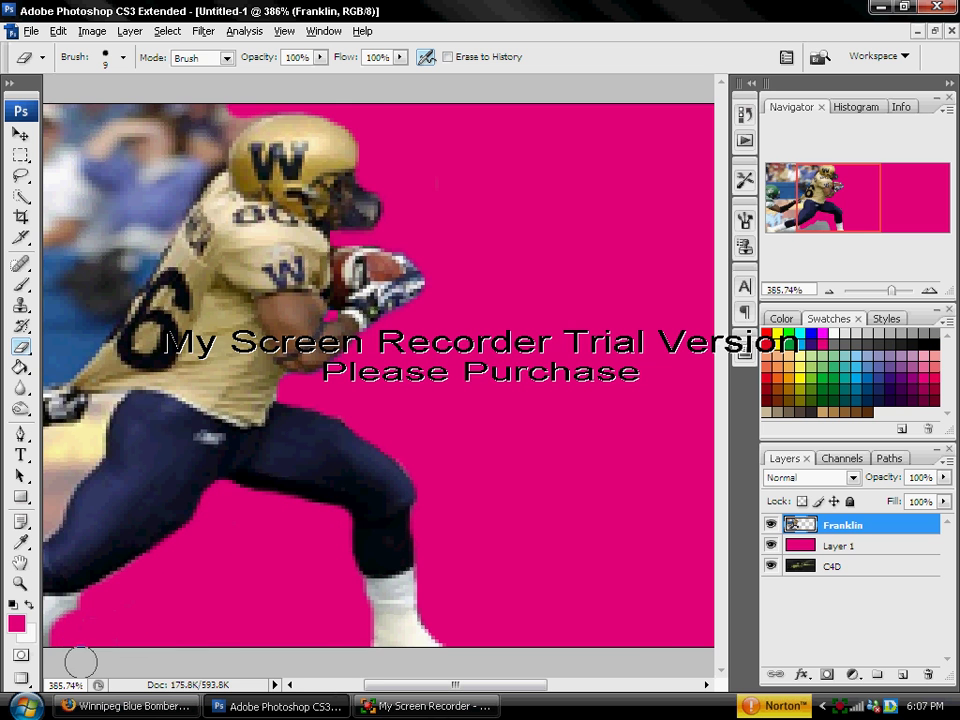
pyautogui.moveTo(384, 688); pyautogui.dragTo(322, 690)
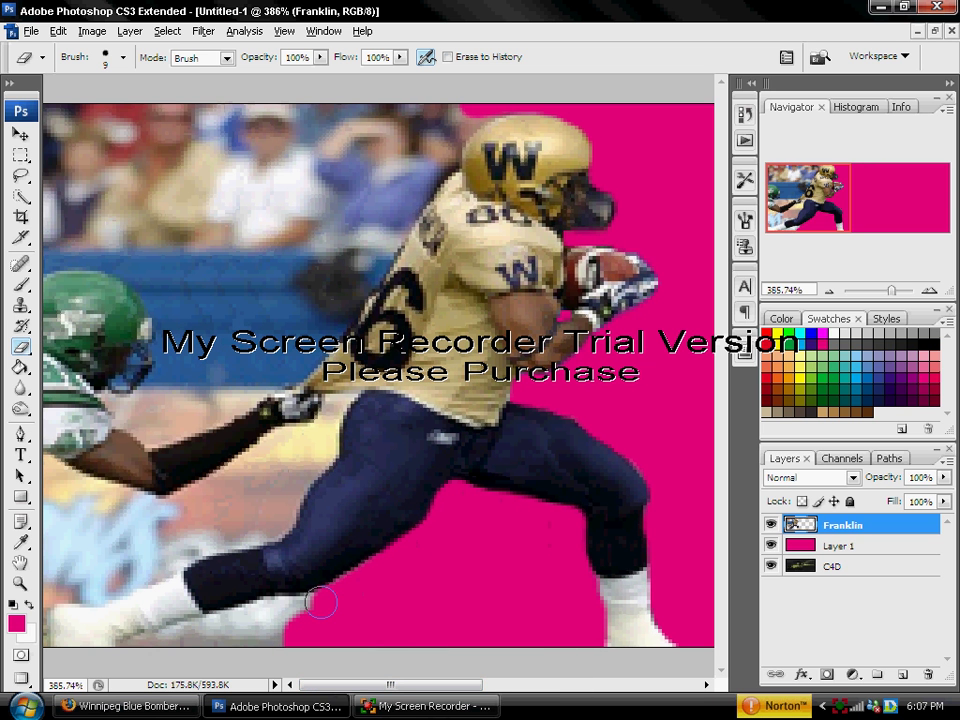
pyautogui.moveTo(318, 604)
pyautogui.mouseDown()
pyautogui.moveTo(129, 657)
pyautogui.moveTo(302, 608)
pyautogui.moveTo(301, 627)
pyautogui.moveTo(261, 643)
pyautogui.mouseUp()
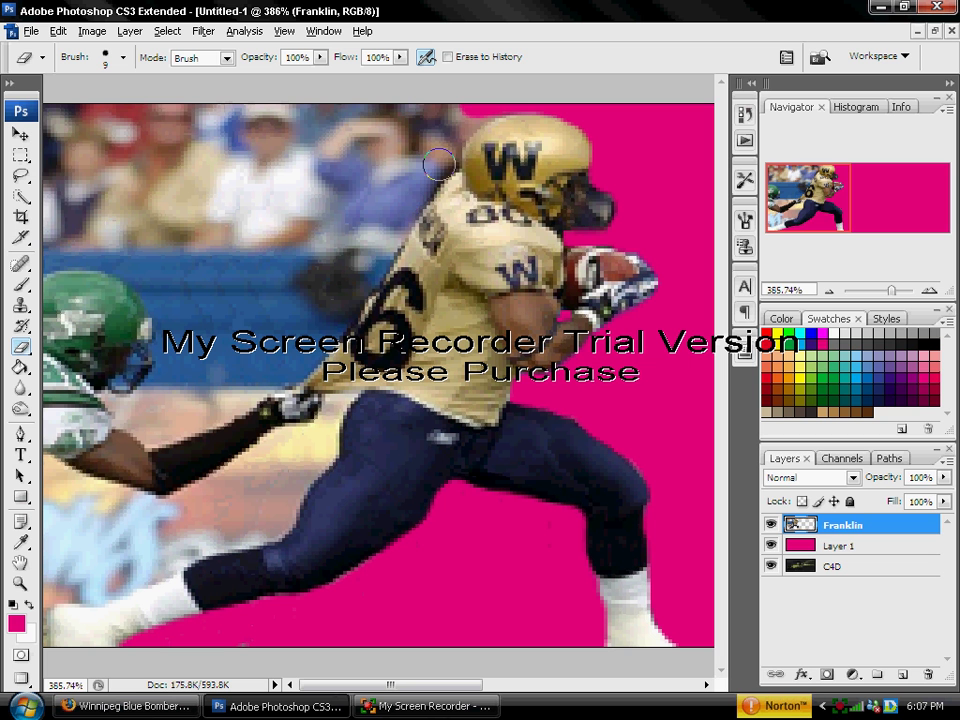
# Erase the background along the photo's upper edge, down the gold-jersey player's back, and around the green-helmeted player's head and arm
pyautogui.moveTo(443, 157)
pyautogui.mouseDown()
pyautogui.moveTo(480, 103)
pyautogui.moveTo(510, 92)
pyautogui.moveTo(426, 111)
pyautogui.moveTo(243, 123)
pyautogui.moveTo(20, 105)
pyautogui.mouseUp()
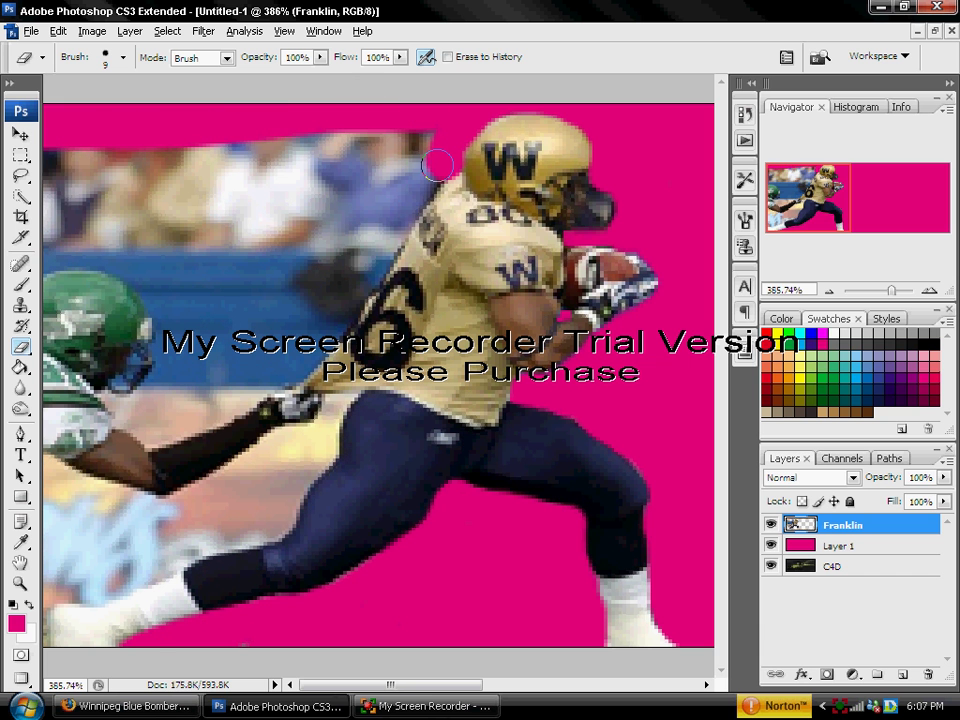
pyautogui.moveTo(425, 178)
pyautogui.mouseDown()
pyautogui.moveTo(285, 374)
pyautogui.moveTo(301, 353)
pyautogui.mouseUp()
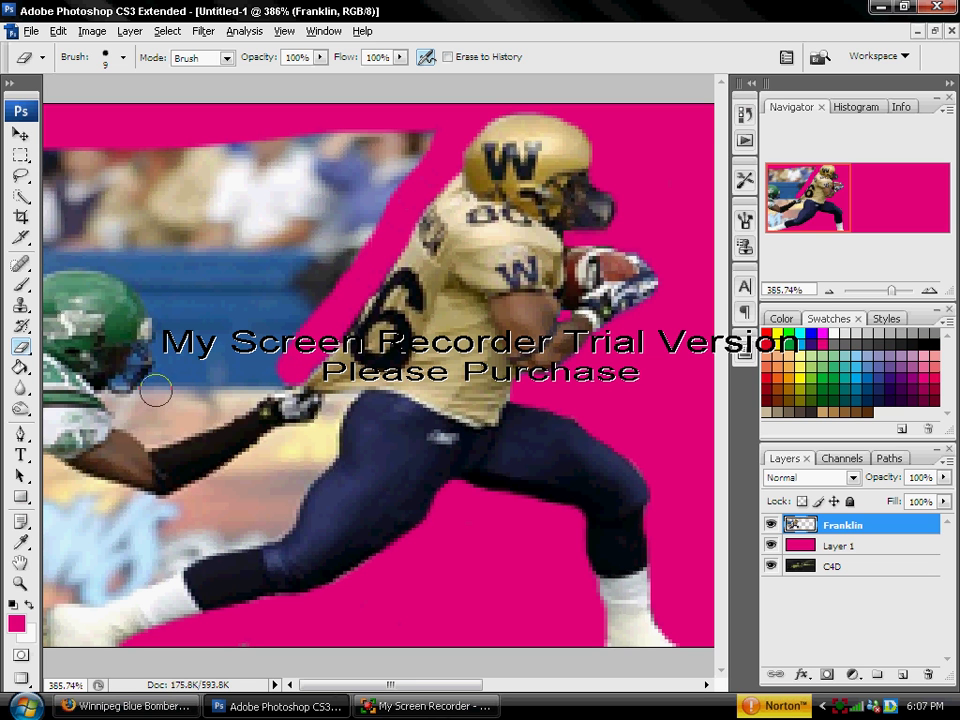
pyautogui.moveTo(156, 391)
pyautogui.mouseDown()
pyautogui.moveTo(170, 352)
pyautogui.moveTo(152, 292)
pyautogui.mouseUp()
pyautogui.moveTo(138, 278)
pyautogui.mouseDown()
pyautogui.moveTo(80, 250)
pyautogui.moveTo(40, 250)
pyautogui.mouseUp()
pyautogui.moveTo(170, 277)
pyautogui.mouseDown()
pyautogui.moveTo(195, 365)
pyautogui.moveTo(180, 402)
pyautogui.moveTo(192, 423)
pyautogui.moveTo(281, 376)
pyautogui.moveTo(213, 382)
pyautogui.moveTo(220, 452)
pyautogui.moveTo(175, 425)
pyautogui.moveTo(138, 406)
pyautogui.mouseUp()
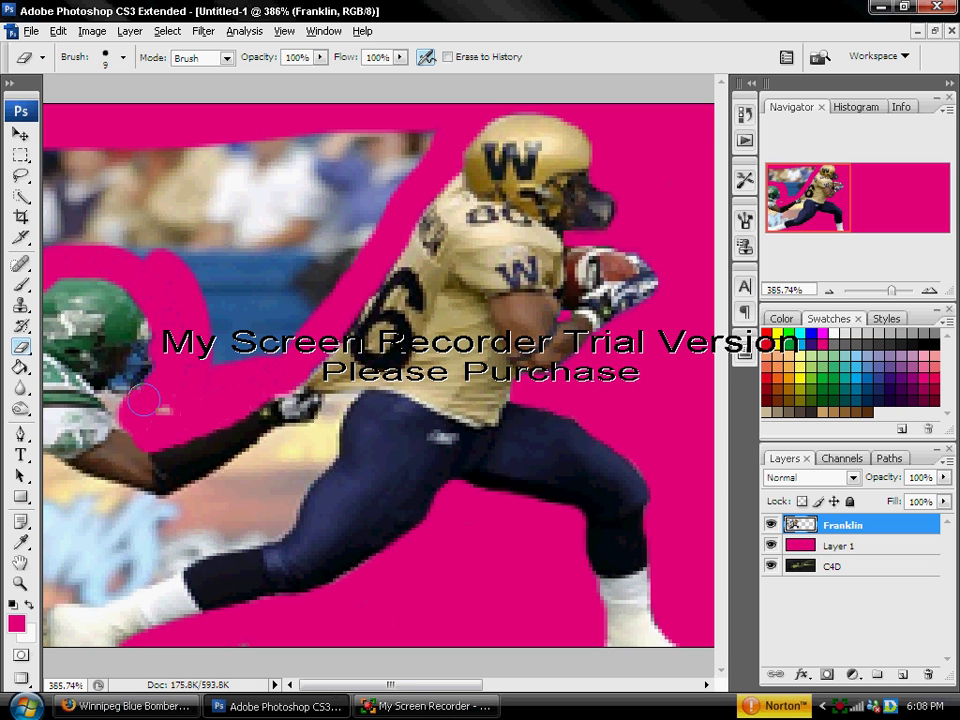
pyautogui.rightClick(168, 402)
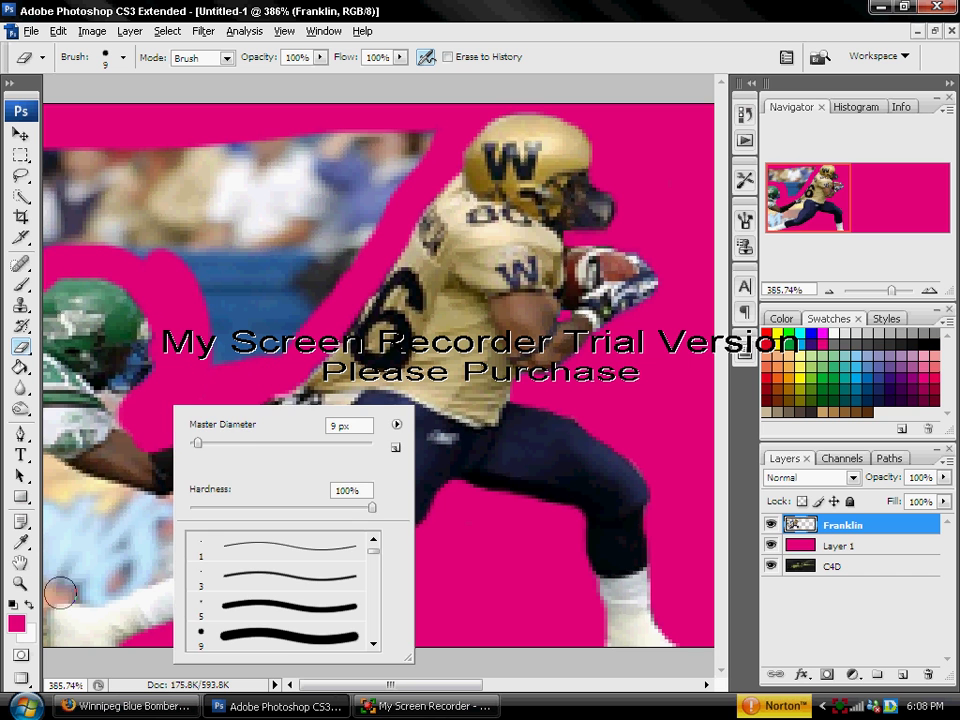
pyautogui.moveTo(48, 592)
pyautogui.mouseDown()
pyautogui.moveTo(62, 586)
pyautogui.moveTo(31, 592)
pyautogui.moveTo(96, 586)
pyautogui.moveTo(192, 543)
pyautogui.moveTo(261, 527)
pyautogui.moveTo(281, 514)
pyautogui.moveTo(308, 466)
pyautogui.moveTo(287, 441)
pyautogui.moveTo(302, 438)
pyautogui.moveTo(139, 510)
pyautogui.moveTo(147, 511)
pyautogui.moveTo(40, 486)
pyautogui.moveTo(150, 500)
pyautogui.moveTo(242, 497)
pyautogui.moveTo(268, 467)
pyautogui.moveTo(201, 518)
pyautogui.moveTo(120, 530)
pyautogui.moveTo(174, 540)
pyautogui.moveTo(206, 510)
pyautogui.moveTo(10, 548)
pyautogui.moveTo(5, 503)
pyautogui.moveTo(61, 495)
pyautogui.moveTo(88, 508)
pyautogui.mouseUp()
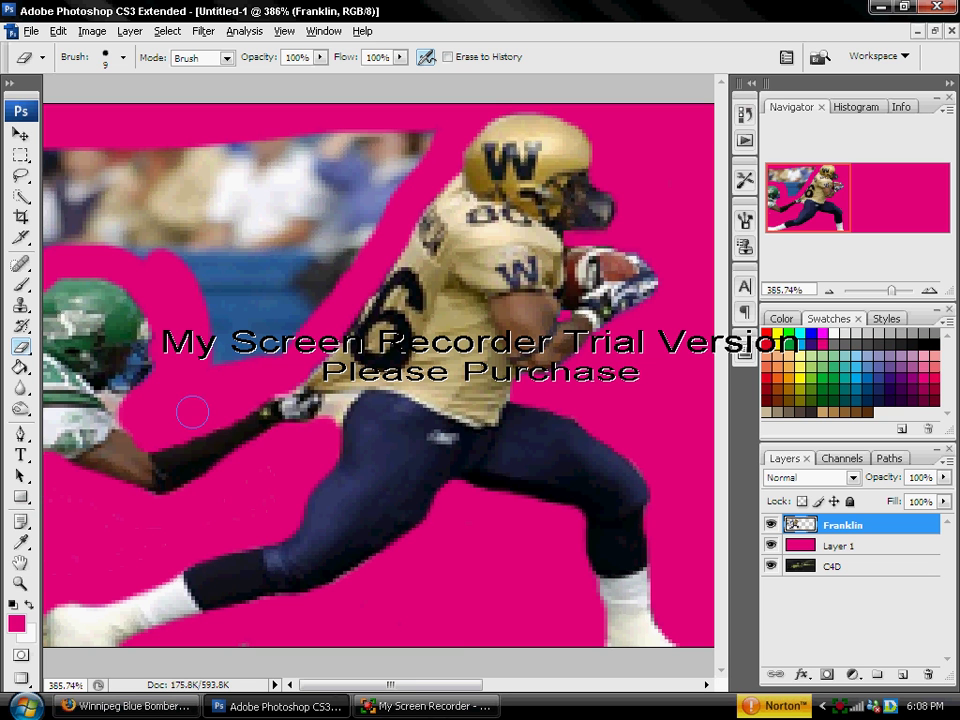
# Reduce the eraser to 3 px and clear the small background gaps beside the tackler's gripping glove and around his face mask
pyautogui.rightClick(214, 373)
pyautogui.moveTo(243, 408); pyautogui.dragTo(238, 414)
pyautogui.click(676, 481)
pyautogui.moveTo(896, 291); pyautogui.dragTo(905, 293)
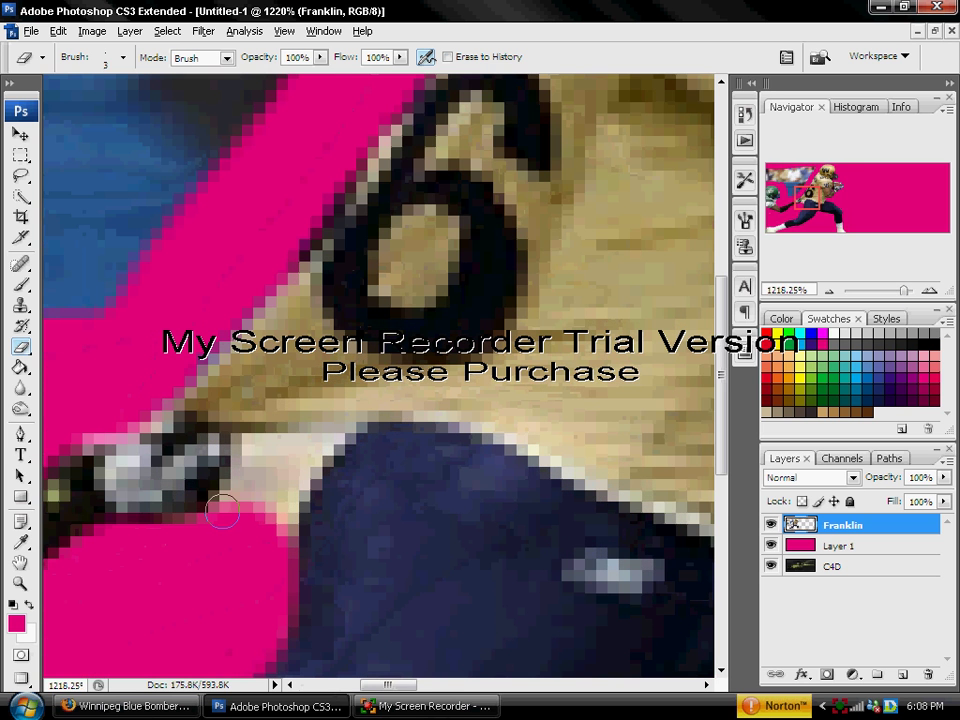
pyautogui.moveTo(222, 511)
pyautogui.mouseDown()
pyautogui.moveTo(249, 486)
pyautogui.moveTo(249, 474)
pyautogui.moveTo(228, 503)
pyautogui.moveTo(246, 446)
pyautogui.moveTo(323, 447)
pyautogui.moveTo(256, 518)
pyautogui.moveTo(284, 452)
pyautogui.moveTo(282, 511)
pyautogui.moveTo(261, 550)
pyautogui.moveTo(296, 472)
pyautogui.mouseUp()
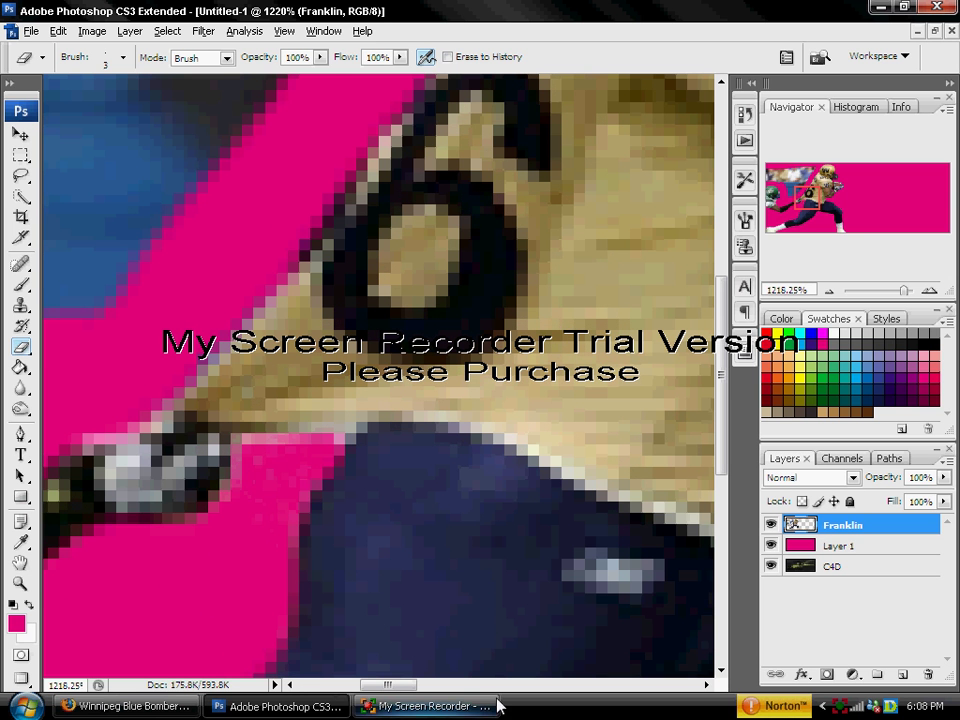
pyautogui.moveTo(407, 690); pyautogui.dragTo(345, 689)
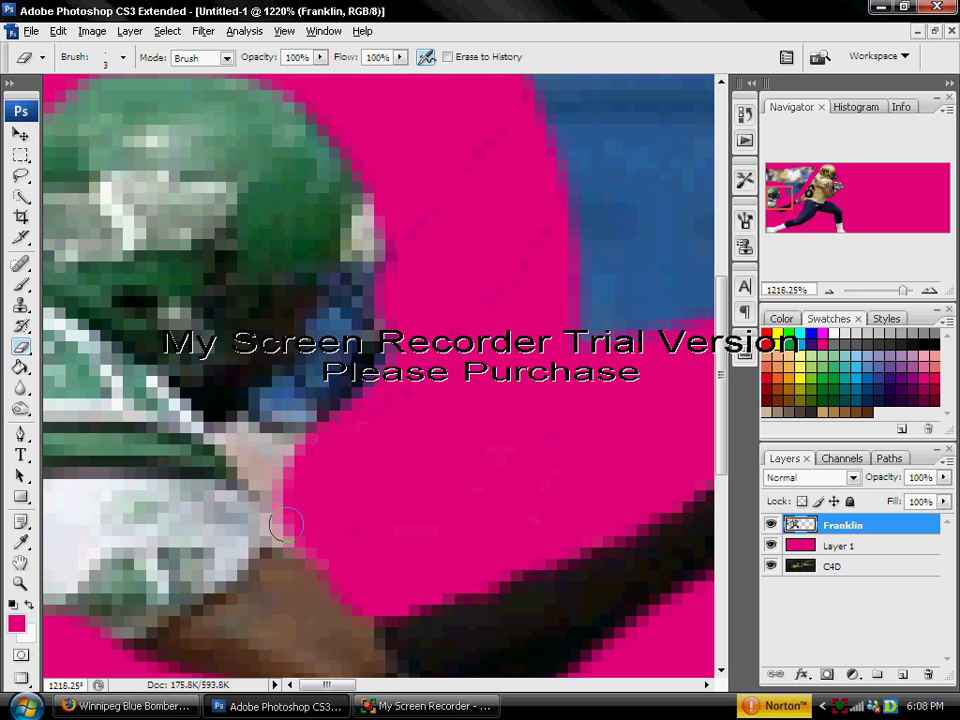
pyautogui.moveTo(295, 518)
pyautogui.mouseDown()
pyautogui.moveTo(226, 437)
pyautogui.moveTo(230, 430)
pyautogui.moveTo(299, 469)
pyautogui.moveTo(265, 442)
pyautogui.moveTo(289, 407)
pyautogui.moveTo(280, 392)
pyautogui.moveTo(267, 397)
pyautogui.moveTo(303, 399)
pyautogui.moveTo(322, 317)
pyautogui.moveTo(370, 289)
pyautogui.mouseUp()
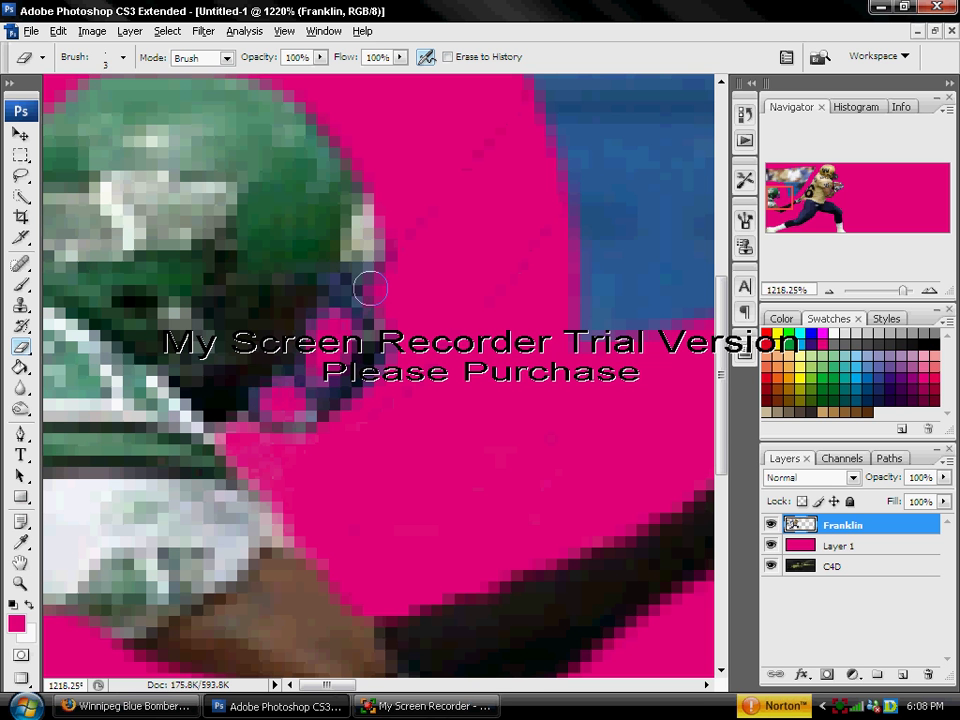
# Enlarge the eraser to 25 px and erase the remaining crowd and blue wall between the two players at 200% zoom
pyautogui.doubleClick(810, 288)
pyautogui.write('500')
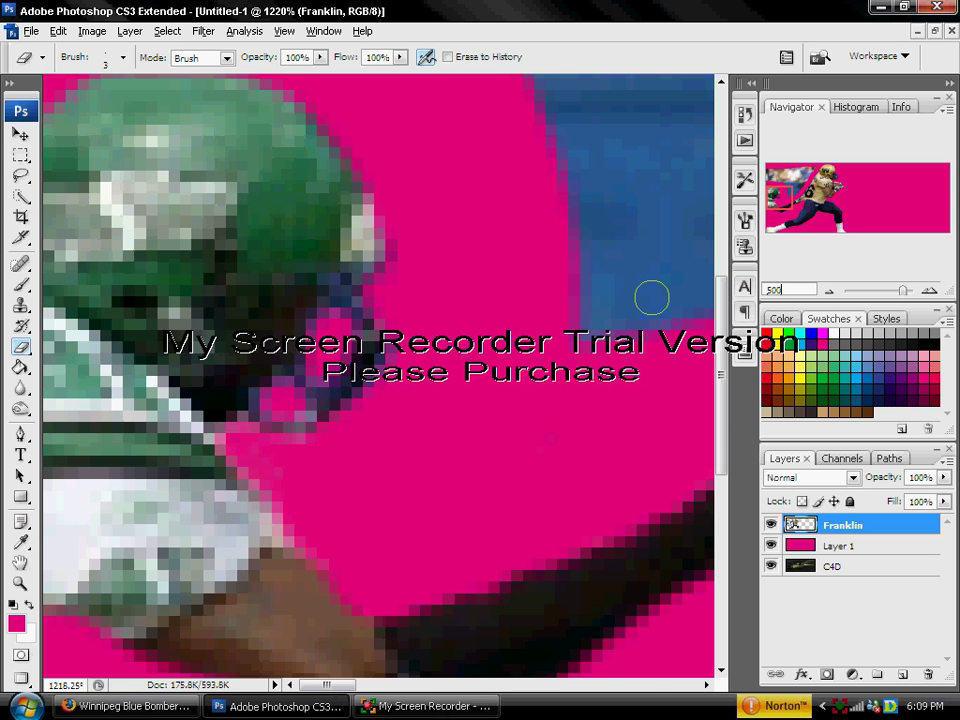
pyautogui.press('Return')
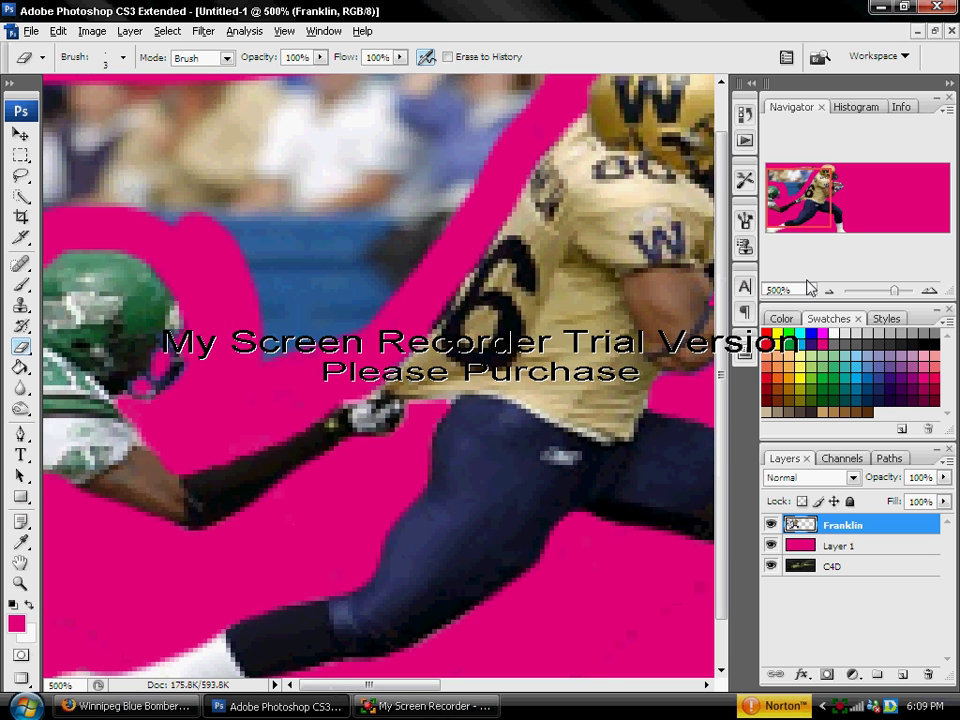
pyautogui.moveTo(790, 289); pyautogui.dragTo(684, 295)
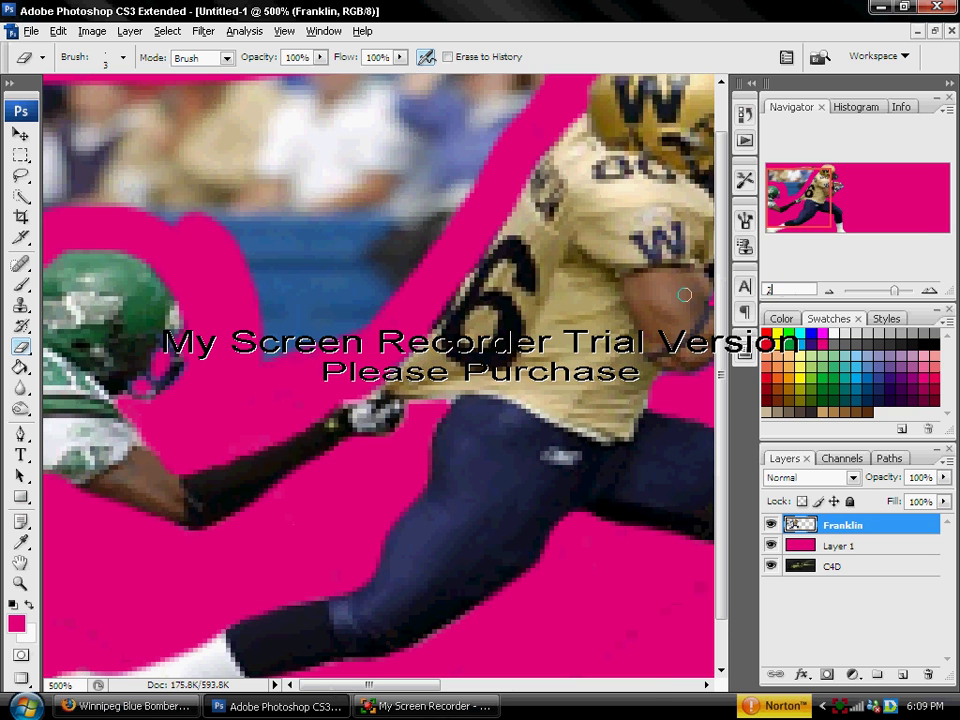
pyautogui.press('Return')
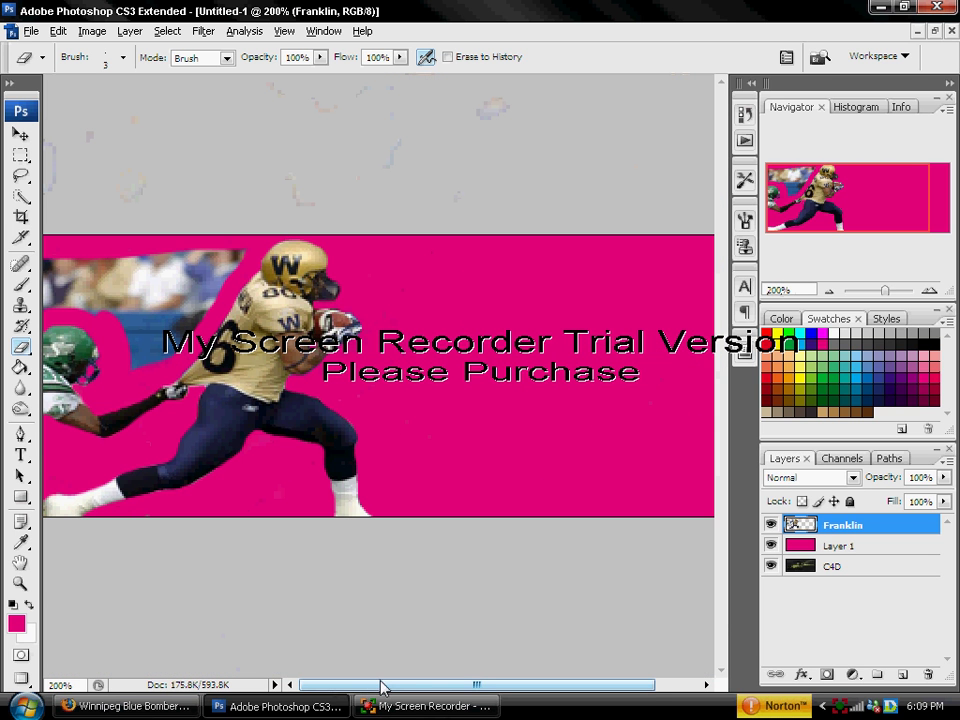
pyautogui.rightClick(586, 296)
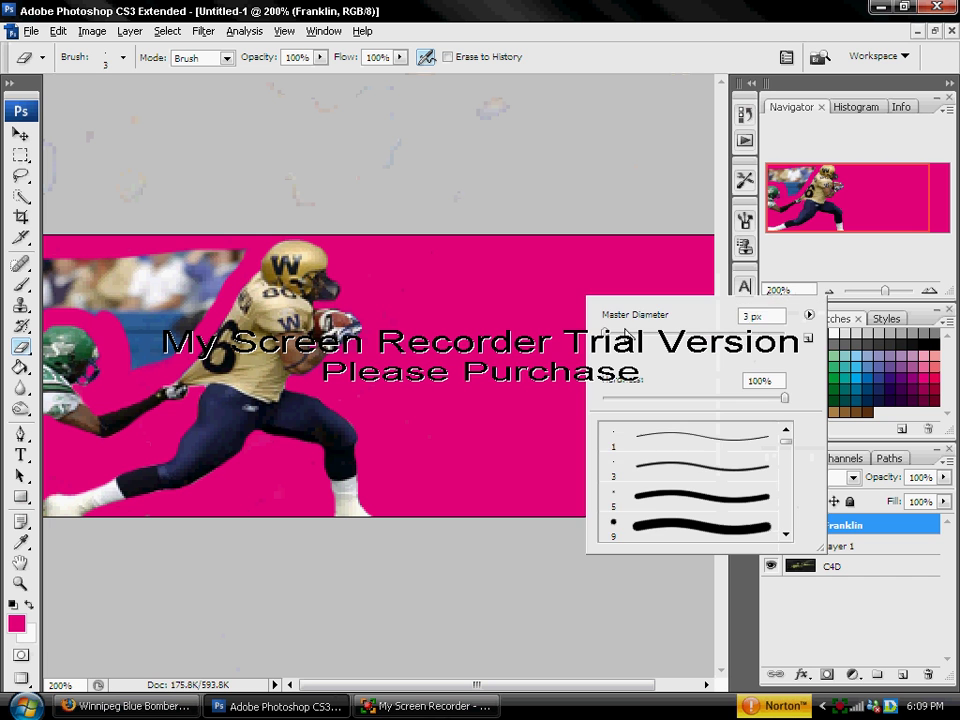
pyautogui.click(625, 332)
pyautogui.moveTo(132, 360)
pyautogui.mouseDown()
pyautogui.moveTo(220, 274)
pyautogui.moveTo(199, 251)
pyautogui.moveTo(5, 264)
pyautogui.moveTo(64, 300)
pyautogui.moveTo(129, 317)
pyautogui.moveTo(167, 287)
pyautogui.moveTo(164, 307)
pyautogui.mouseUp()
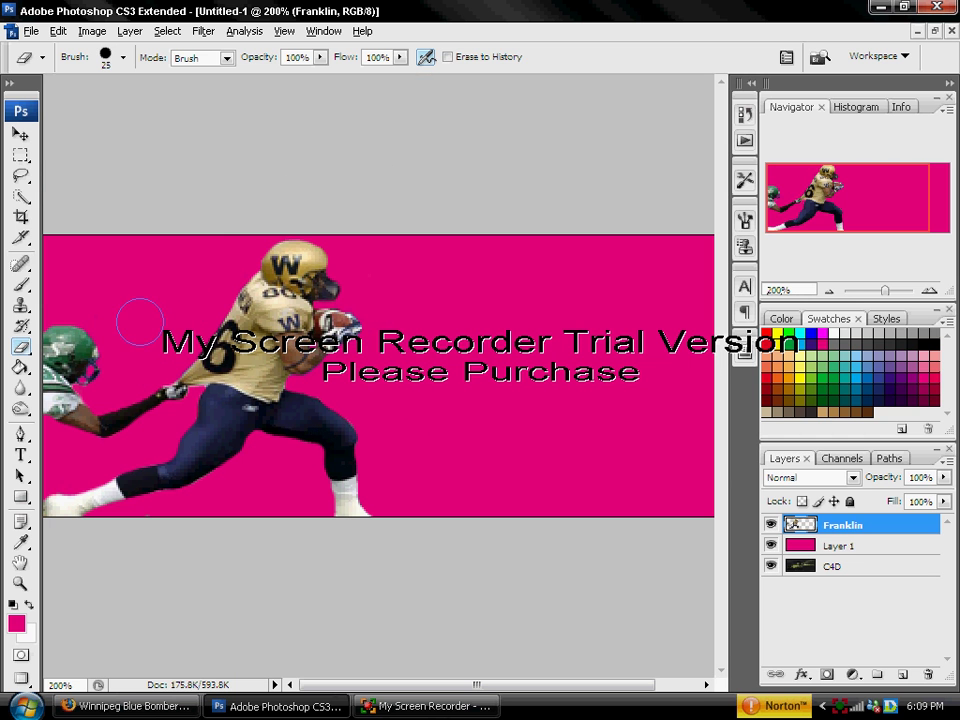
# Soften the cut-out edges of both players with the Blur tool at 14 px and 50% strength
pyautogui.click(20, 388)
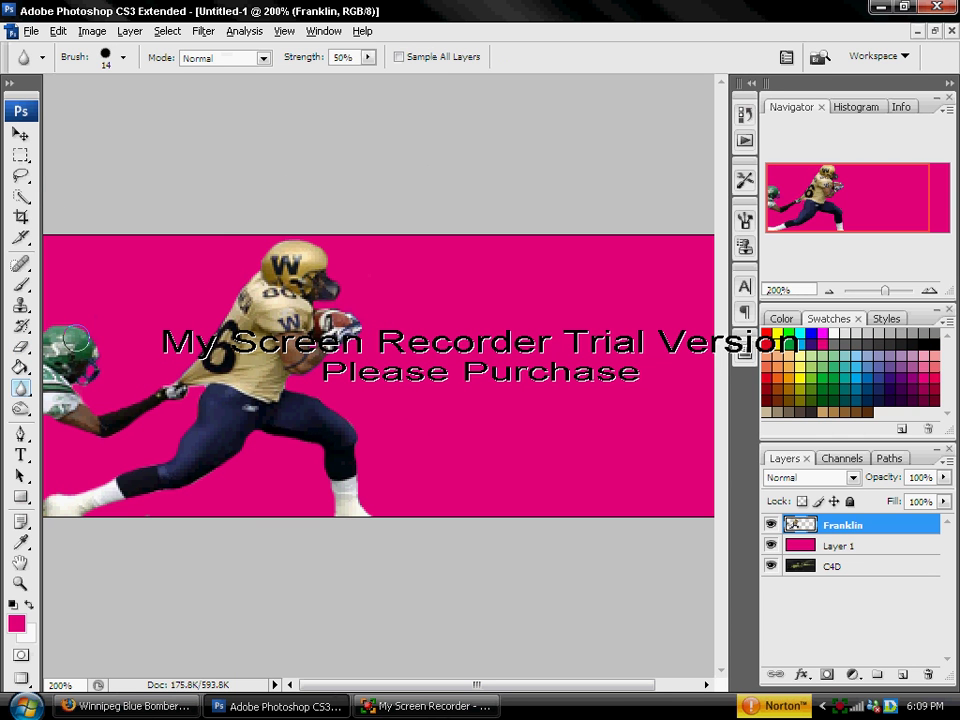
pyautogui.moveTo(55, 322)
pyautogui.mouseDown()
pyautogui.moveTo(89, 329)
pyautogui.moveTo(108, 352)
pyautogui.moveTo(84, 385)
pyautogui.mouseUp()
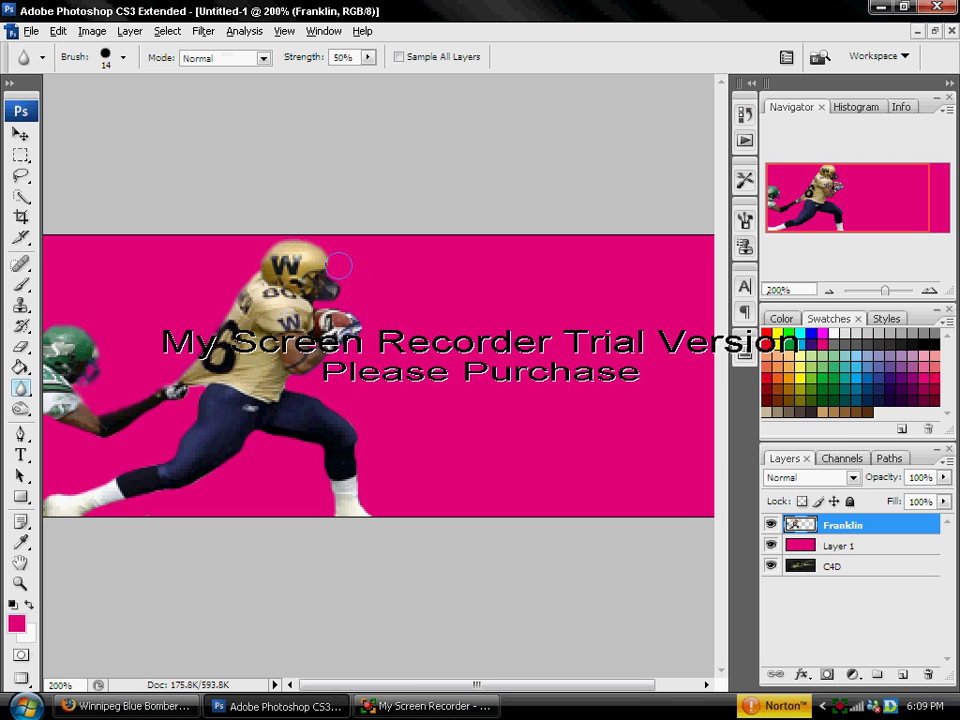
pyautogui.moveTo(328, 305)
pyautogui.mouseDown()
pyautogui.moveTo(342, 300)
pyautogui.moveTo(340, 325)
pyautogui.mouseUp()
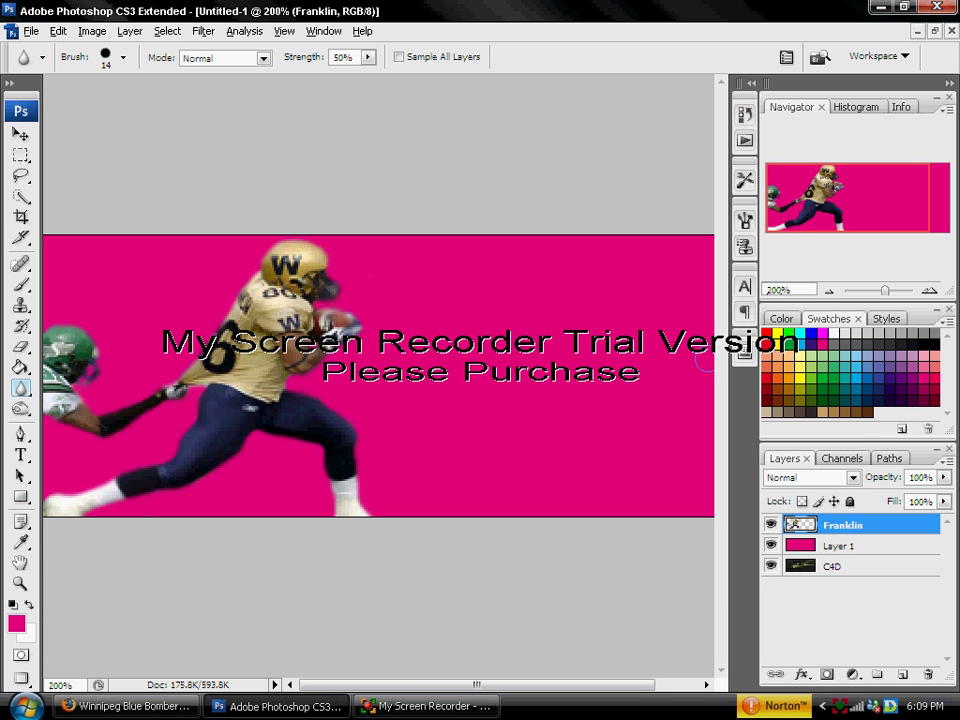
# Show the banner at 100% and hide the magenta helper layer so the C4D background shows behind the players
pyautogui.moveTo(804, 289); pyautogui.dragTo(652, 293)
pyautogui.write('100')
pyautogui.press('Return')
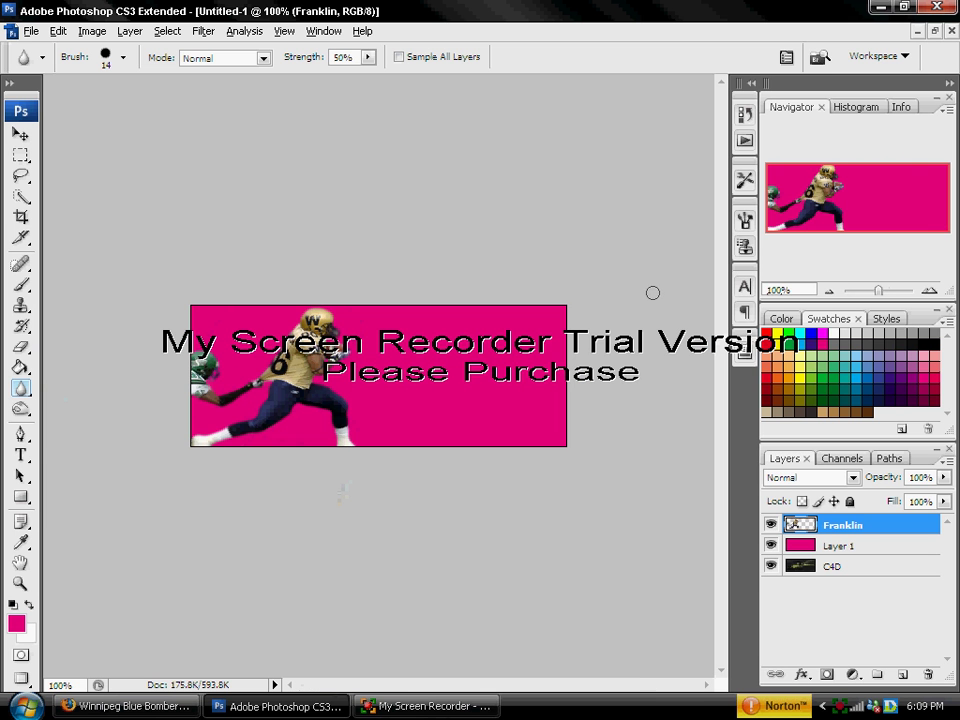
pyautogui.click(770, 546)
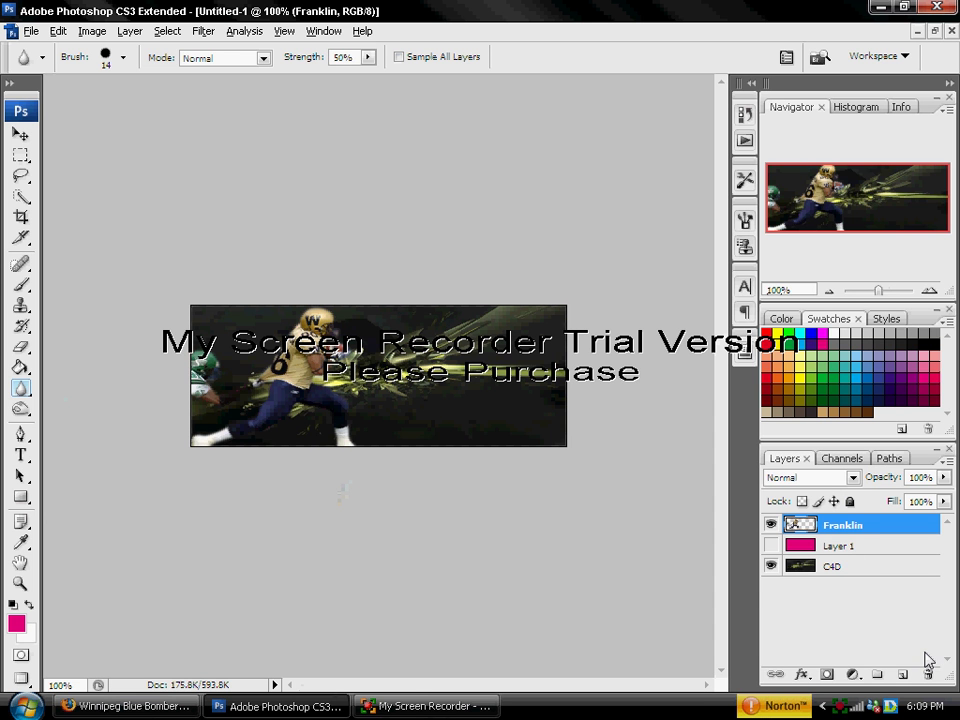
# Add a new layer above Franklin and sample an olive green from the C4D artwork as the foreground colour
pyautogui.click(903, 674)
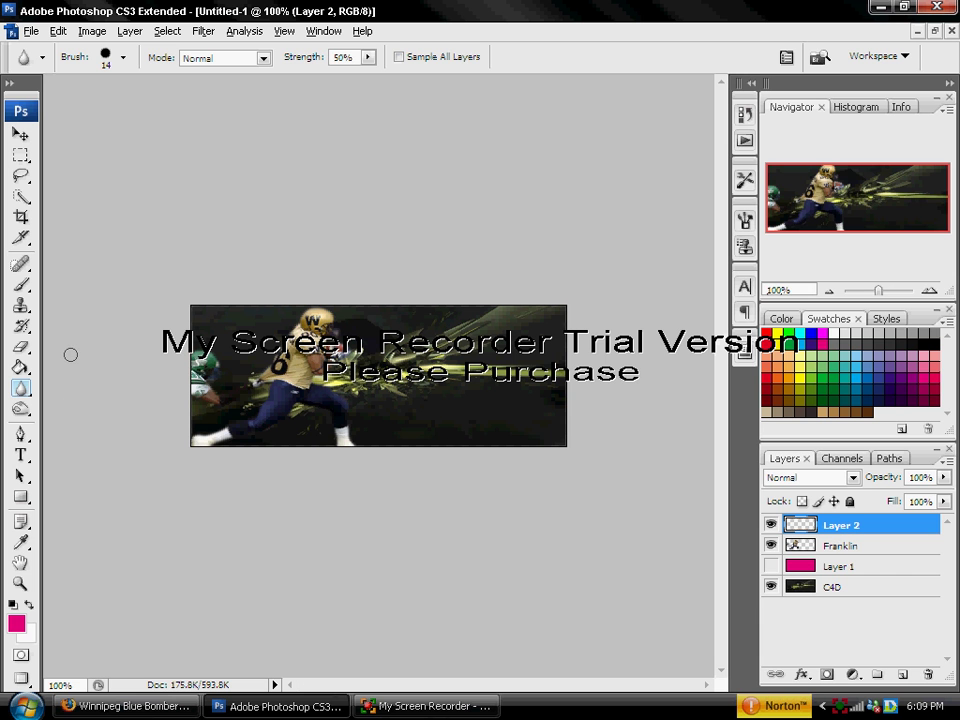
pyautogui.click(20, 541)
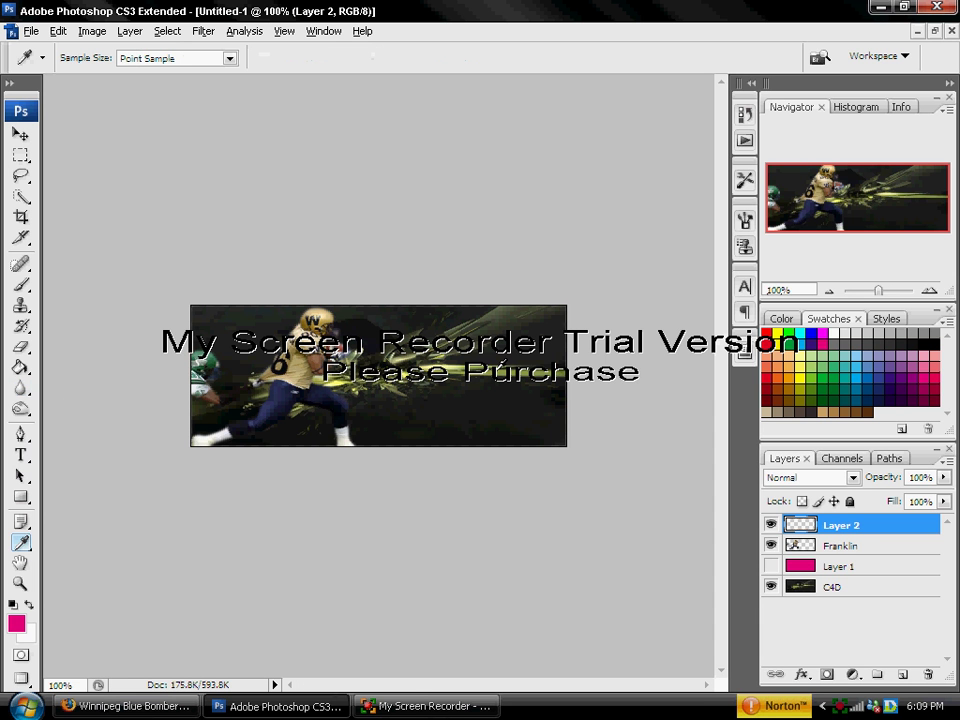
pyautogui.click(372, 434)
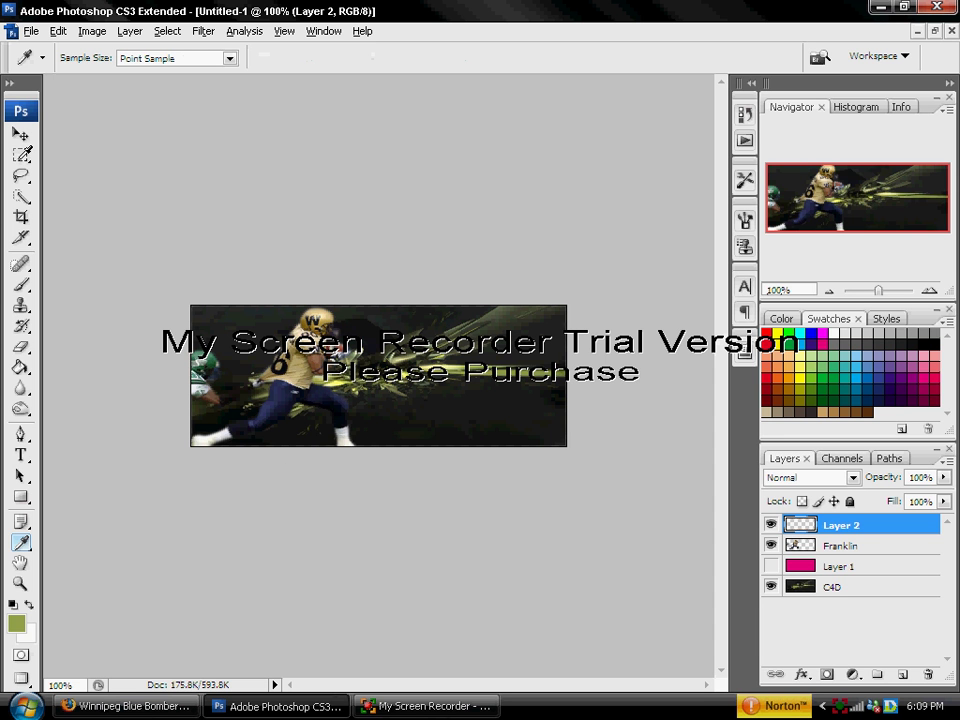
# Select a thin horizontal strip across the banner's lower part, fill it with the olive green on Layer 2, and deselect
pyautogui.click(21, 156)
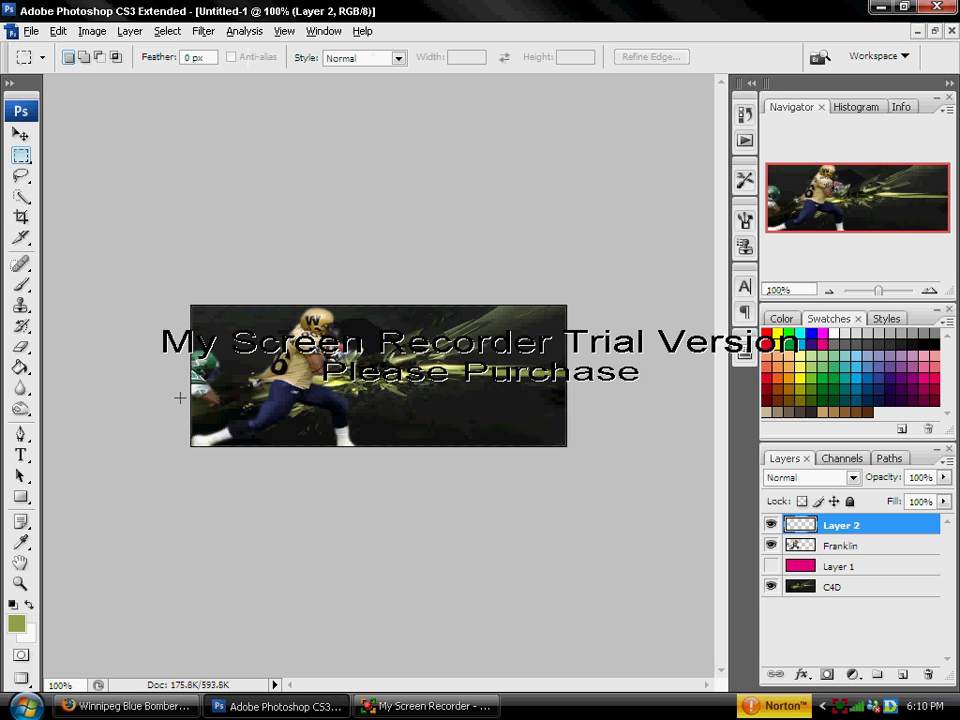
pyautogui.moveTo(188, 397); pyautogui.dragTo(599, 420)
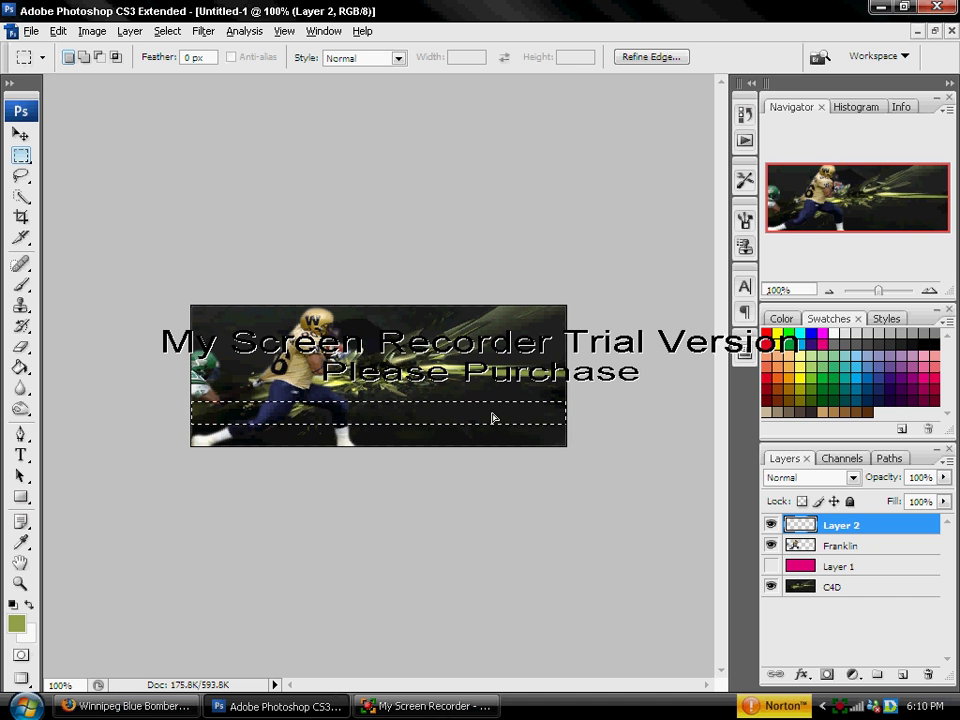
pyautogui.moveTo(492, 415); pyautogui.dragTo(492, 419)
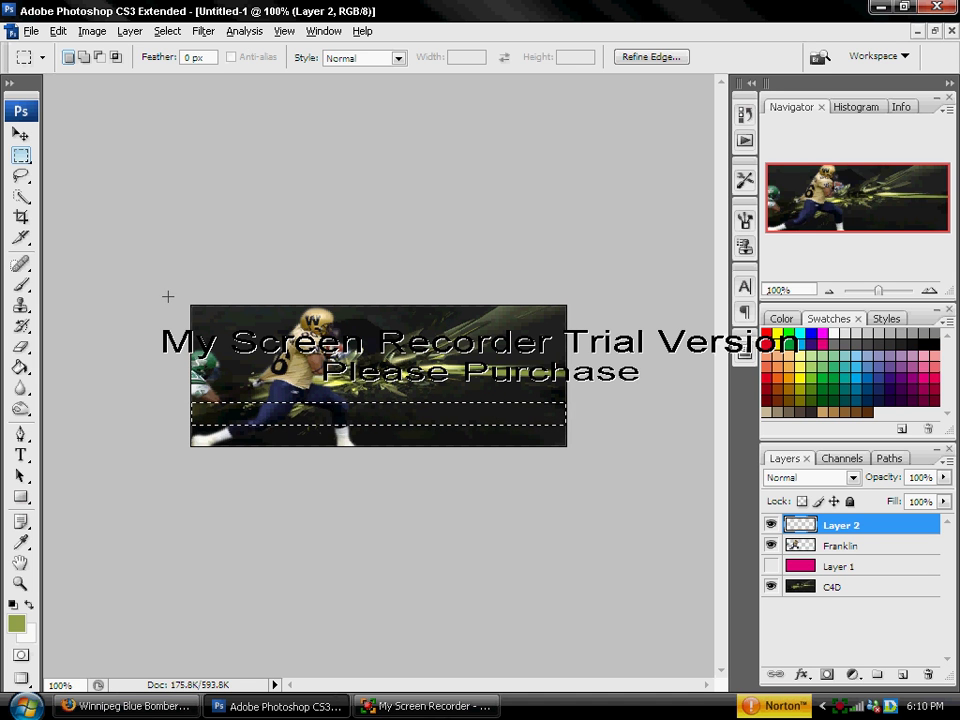
pyautogui.click(20, 366)
pyautogui.click(355, 412)
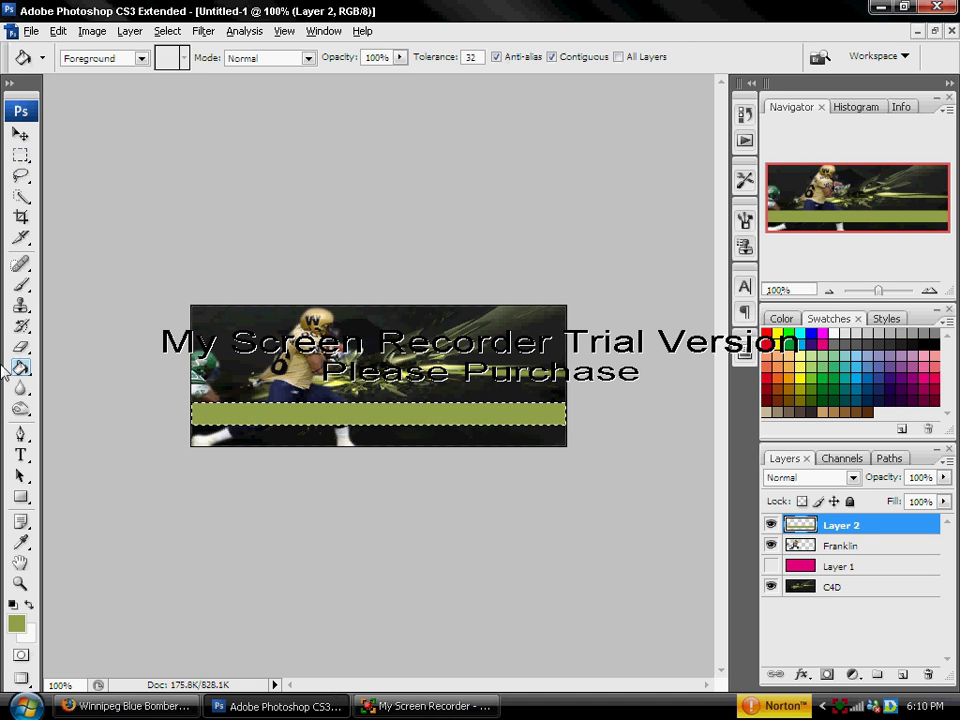
pyautogui.click(20, 155)
pyautogui.click(229, 285)
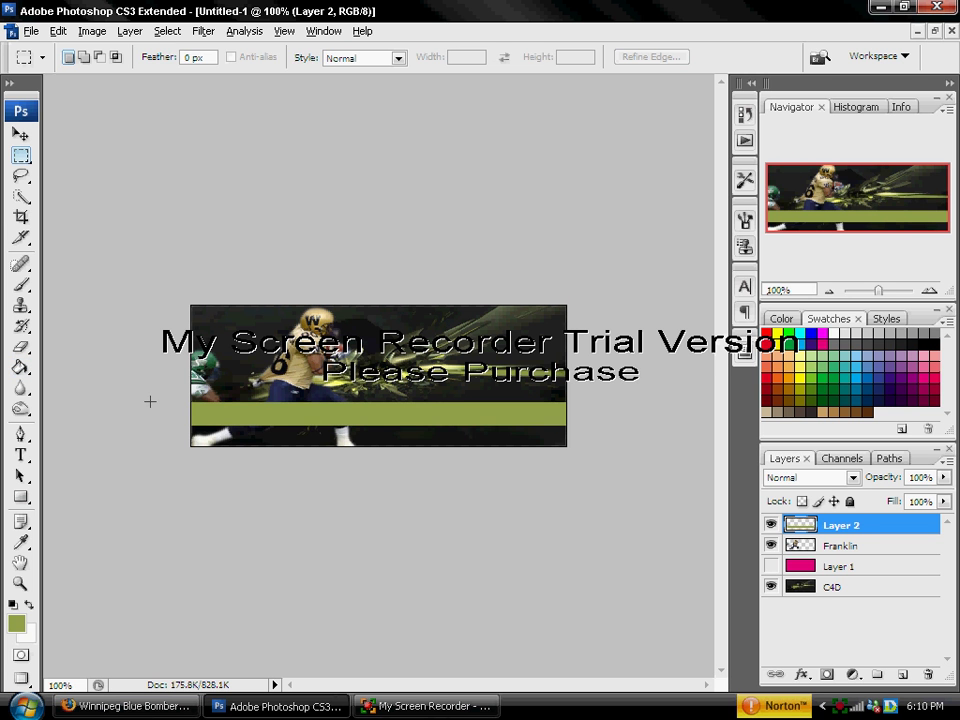
# Add a Bevel and Emboss effect to the olive-green bar on Layer 2, using the Chisel Hard technique
pyautogui.click(130, 31)
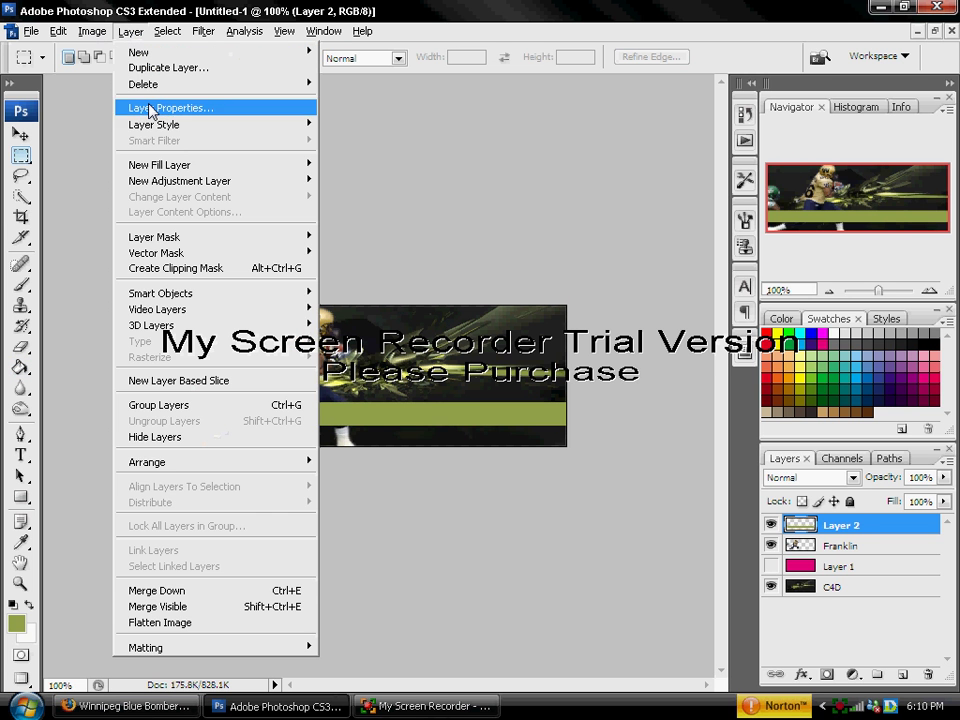
pyautogui.moveTo(200, 124)
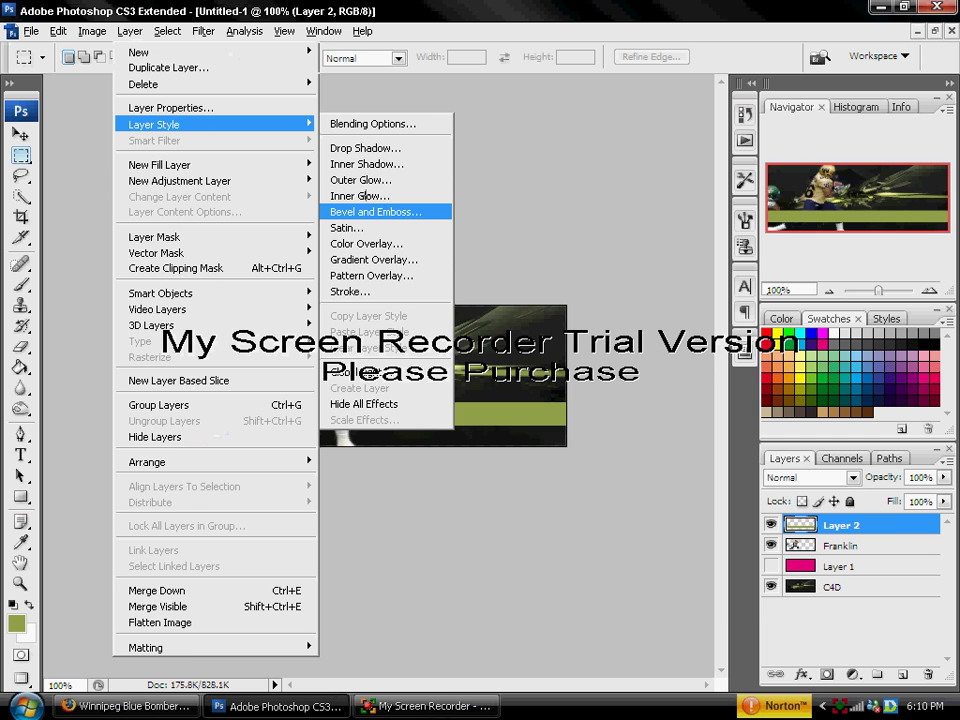
pyautogui.click(365, 211)
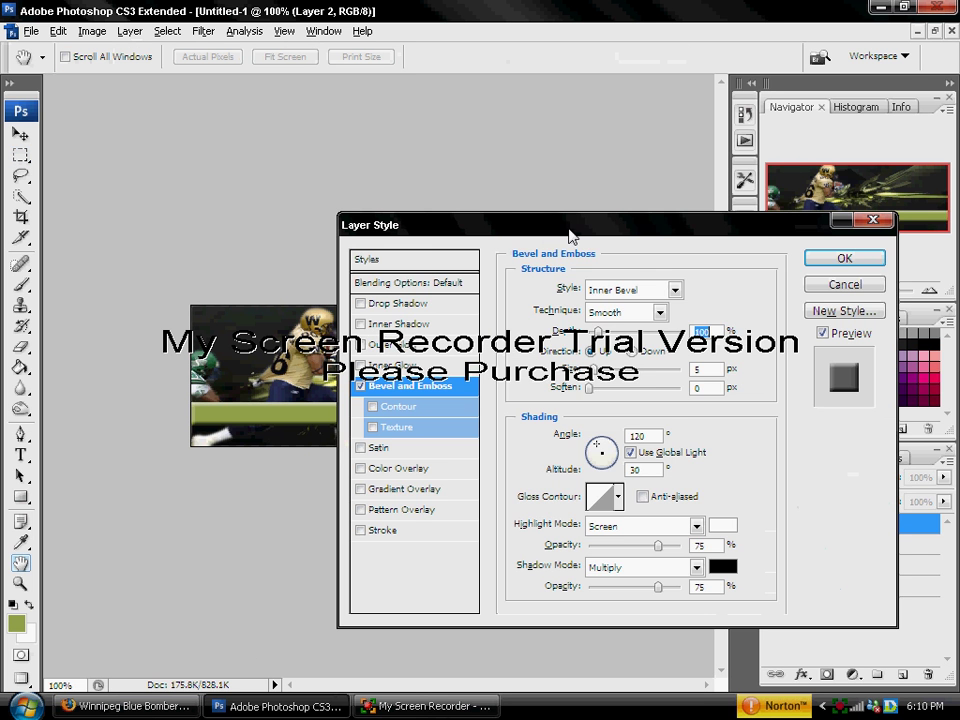
pyautogui.moveTo(568, 236); pyautogui.dragTo(683, 238)
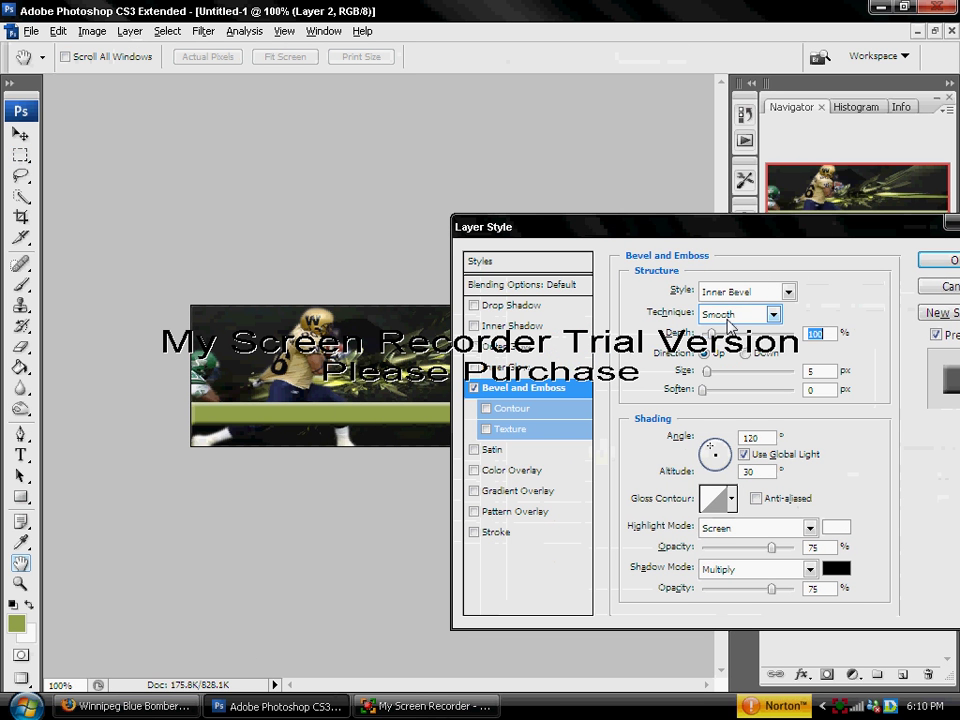
pyautogui.click(740, 314)
pyautogui.click(728, 342)
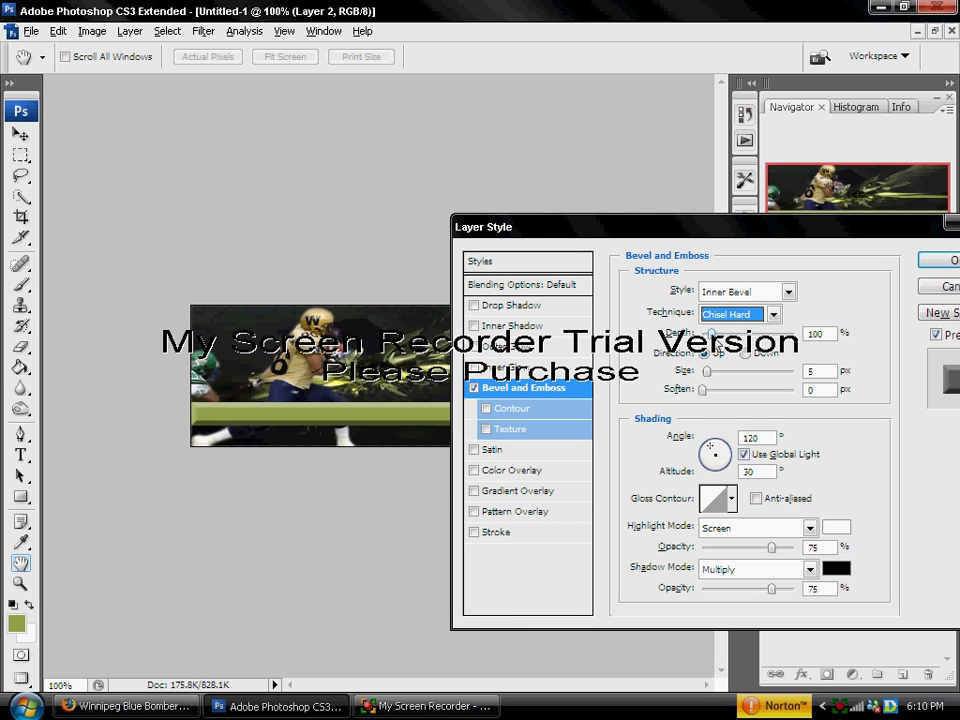
# Set the bar's Inner Bevel to 184% depth and 3 px size, apply it, and collapse the layer's effects list
pyautogui.press('Tab')
pyautogui.press('Up')
pyautogui.press('Up')
pyautogui.press('Up')
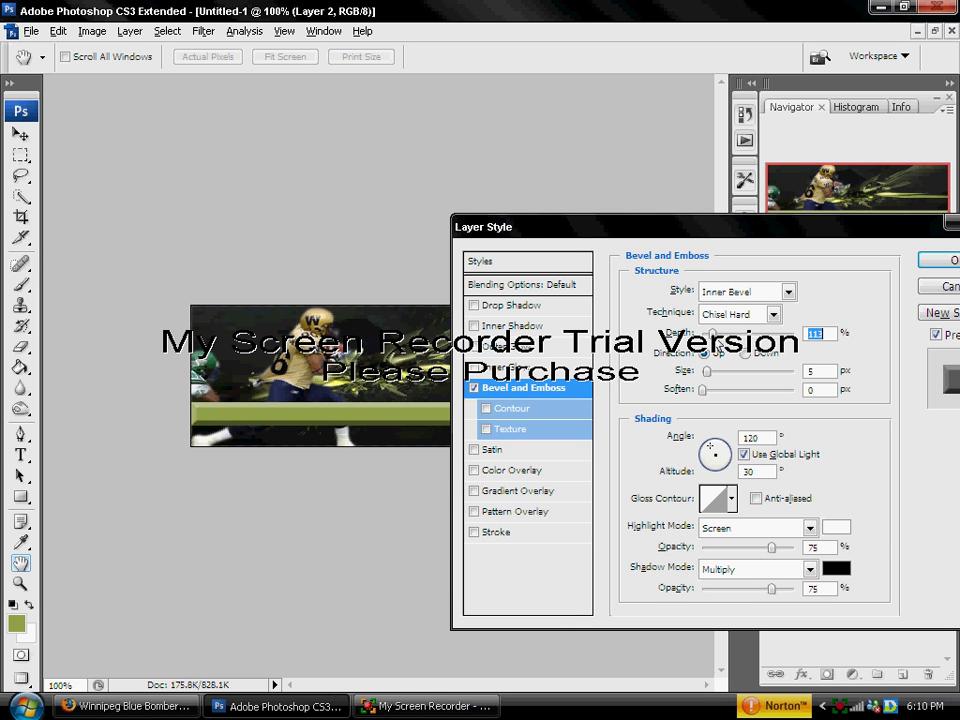
pyautogui.moveTo(716, 339); pyautogui.dragTo(690, 397)
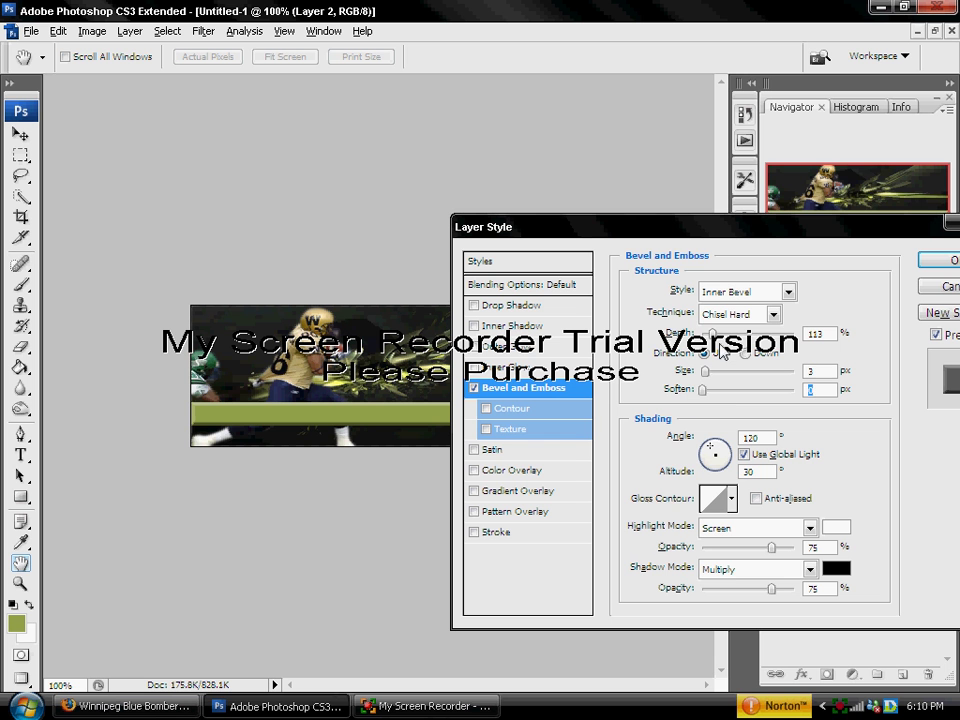
pyautogui.click(751, 292)
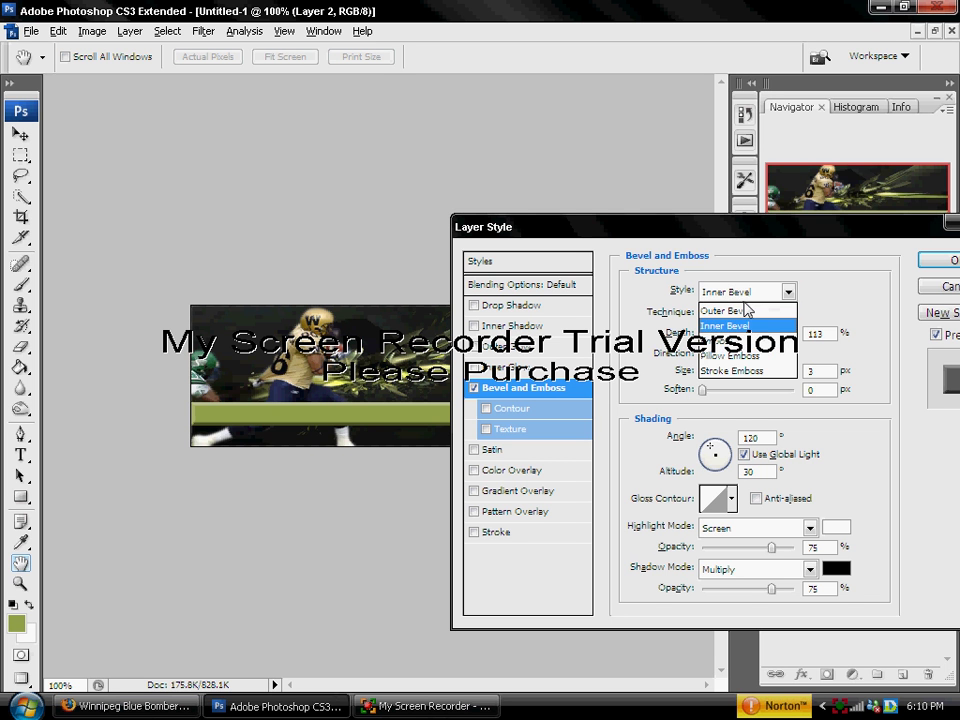
pyautogui.click(732, 325)
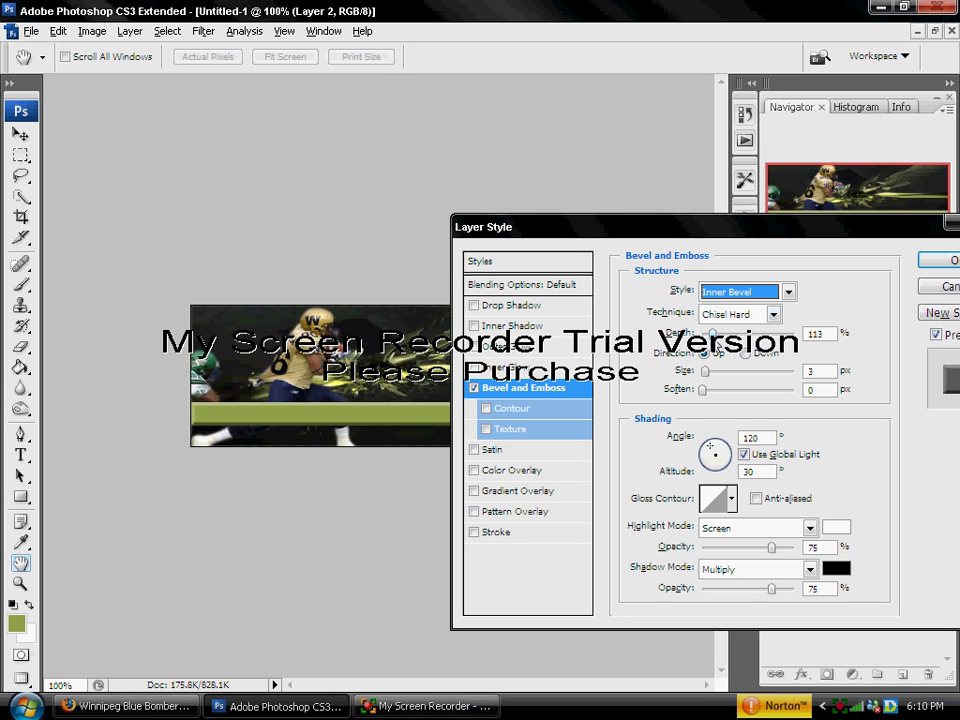
pyautogui.moveTo(713, 334); pyautogui.dragTo(720, 335)
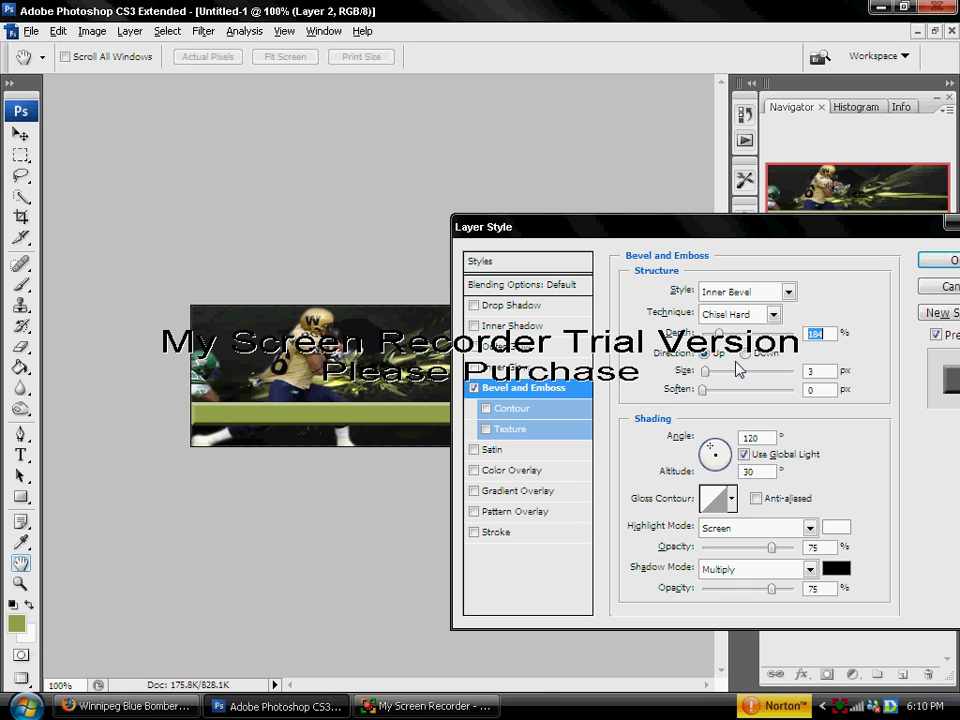
pyautogui.click(922, 262)
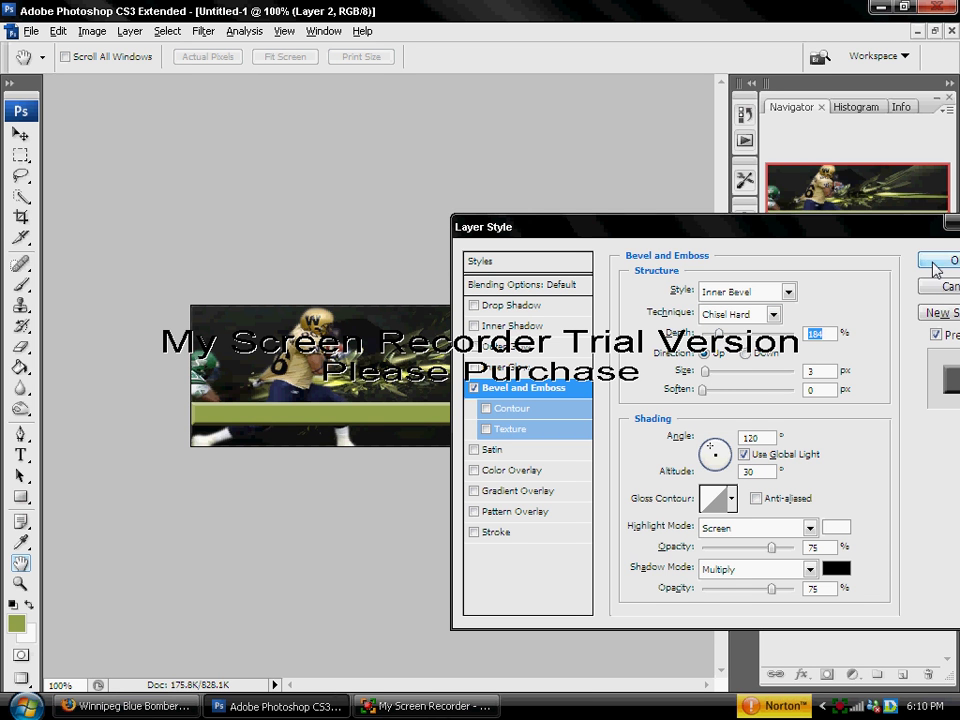
pyautogui.press('m')
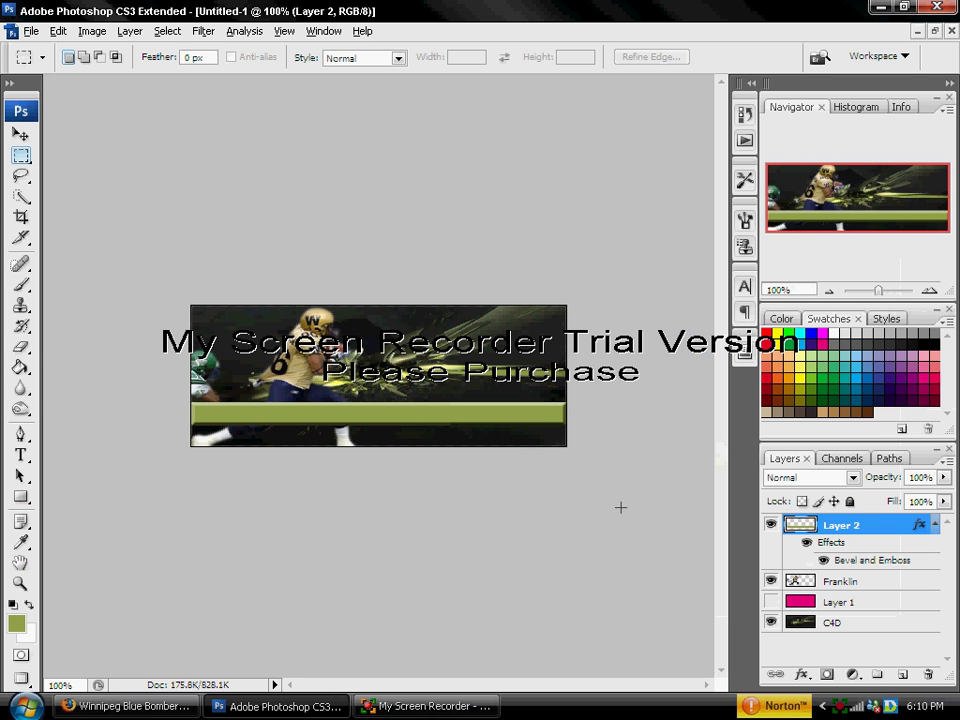
pyautogui.click(934, 524)
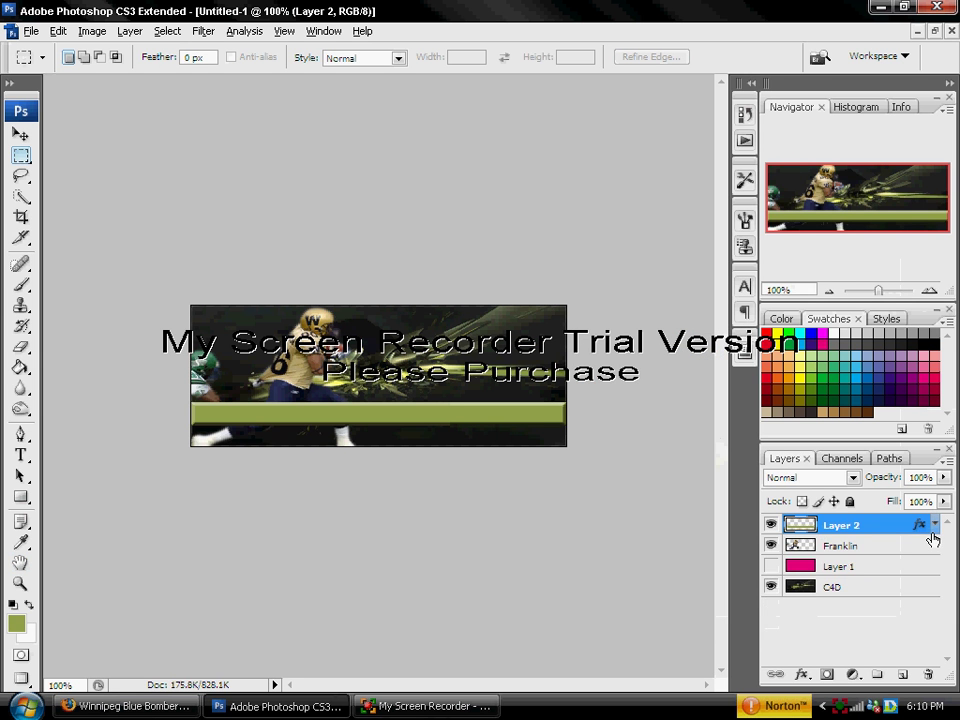
# Add a new layer above the bar and place the bombers-logo file into the banner
pyautogui.click(903, 675)
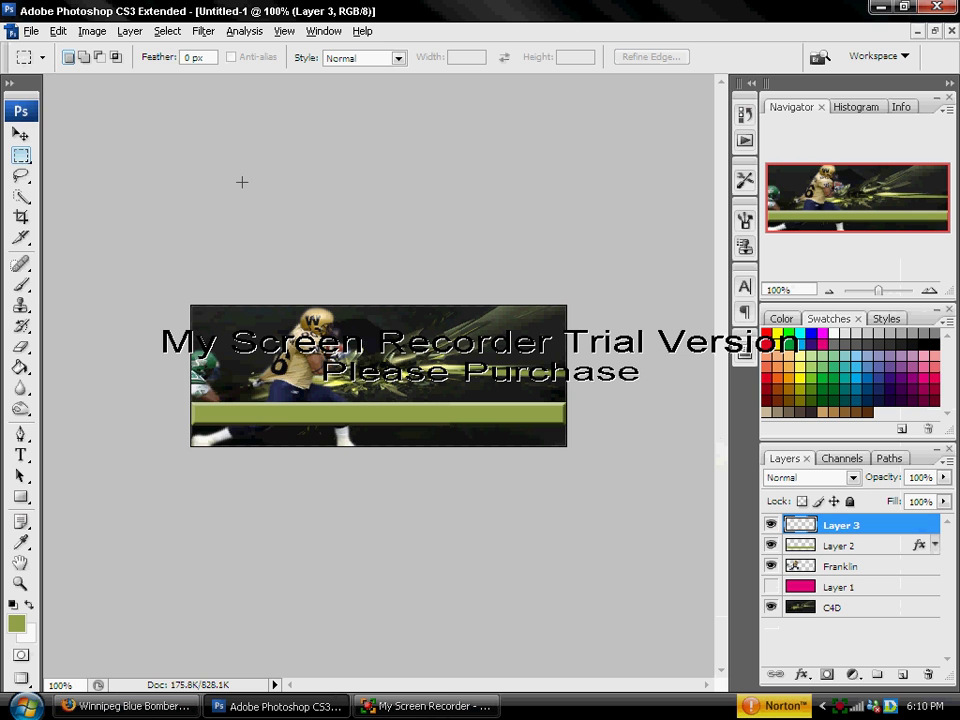
pyautogui.click(33, 31)
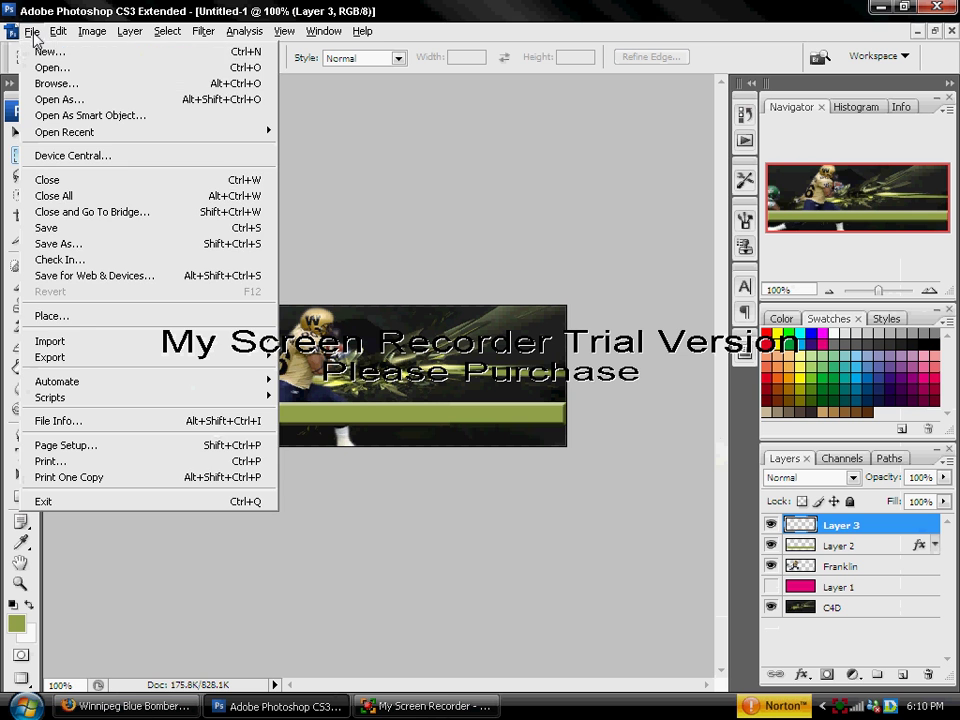
pyautogui.click(92, 328)
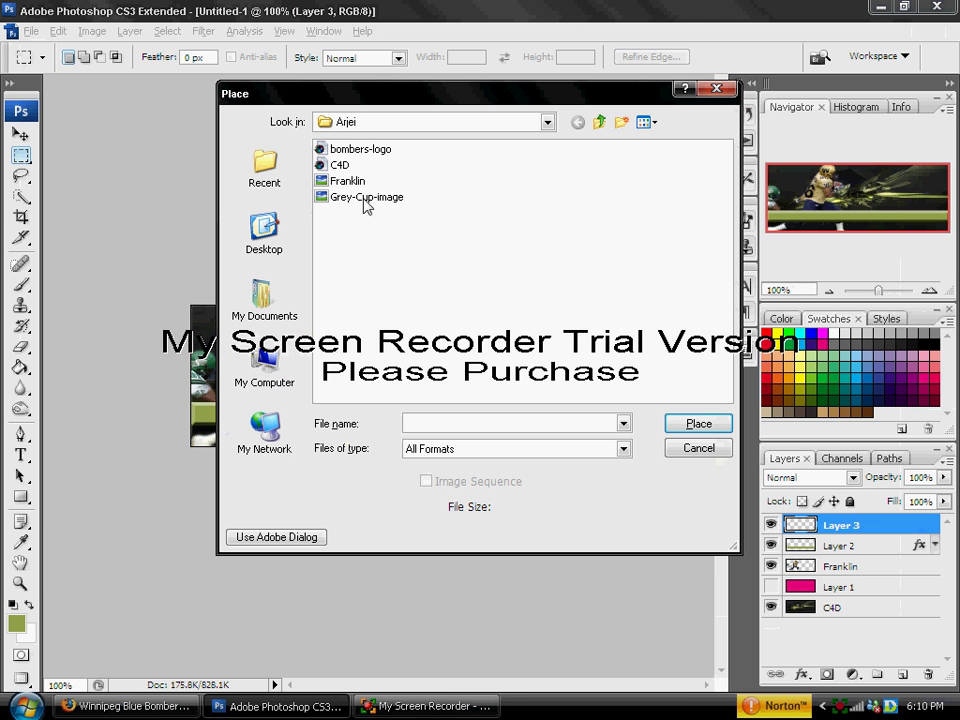
pyautogui.doubleClick(376, 150)
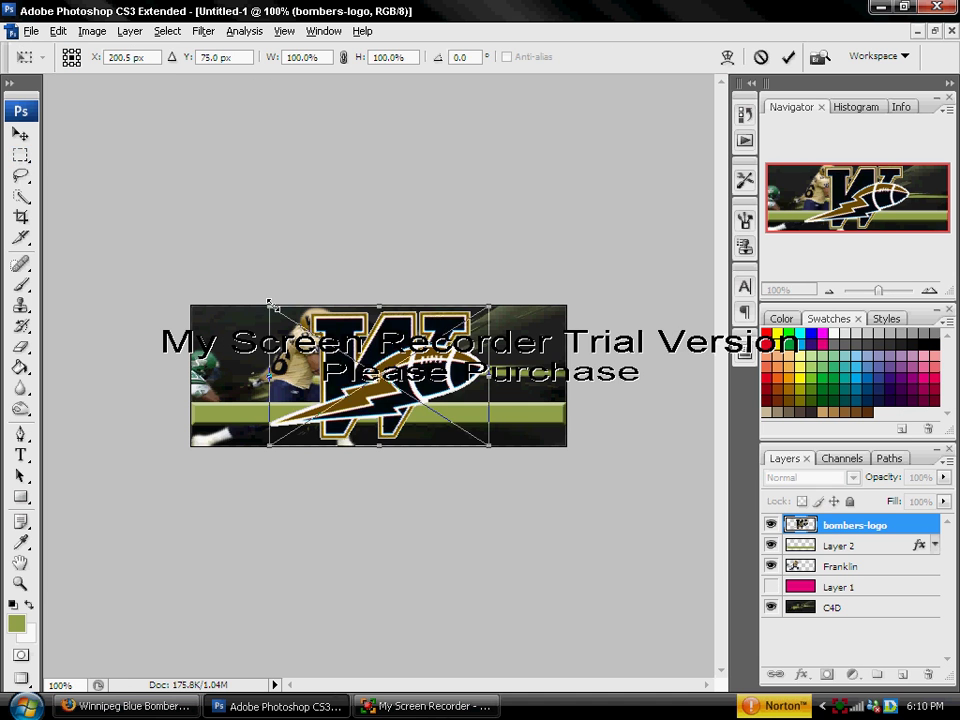
# Shrink the logo to about 43% width and 40% height in the banner's lower-right corner, commit the placement, and rasterize its layer
pyautogui.moveTo(266, 306); pyautogui.dragTo(385, 390)
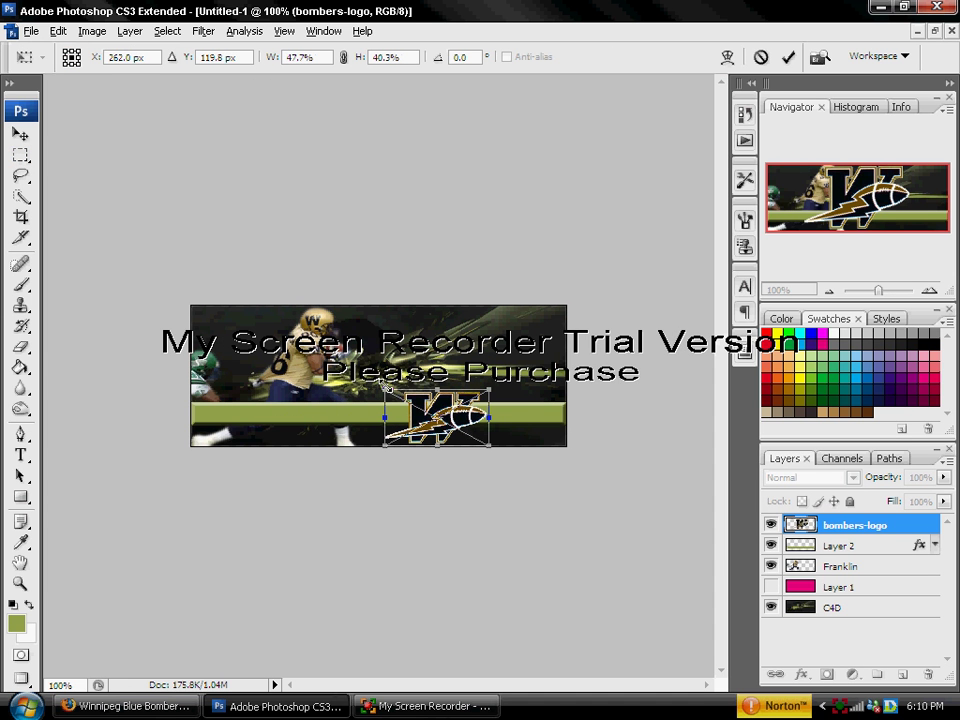
pyautogui.moveTo(466, 418); pyautogui.dragTo(548, 418)
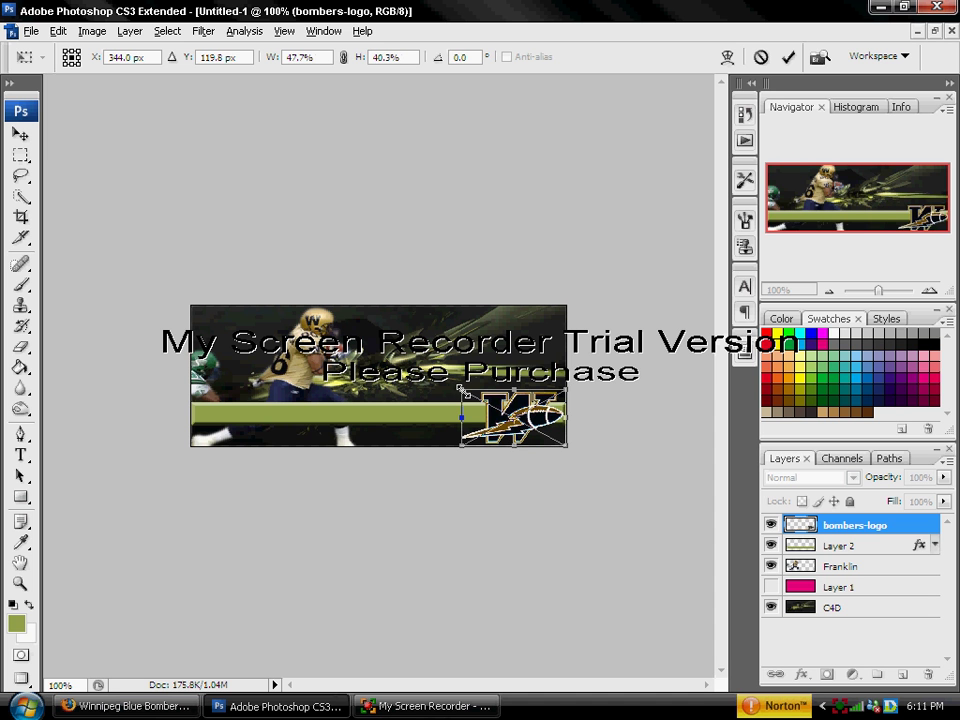
pyautogui.moveTo(462, 390); pyautogui.dragTo(472, 390)
pyautogui.click(20, 138)
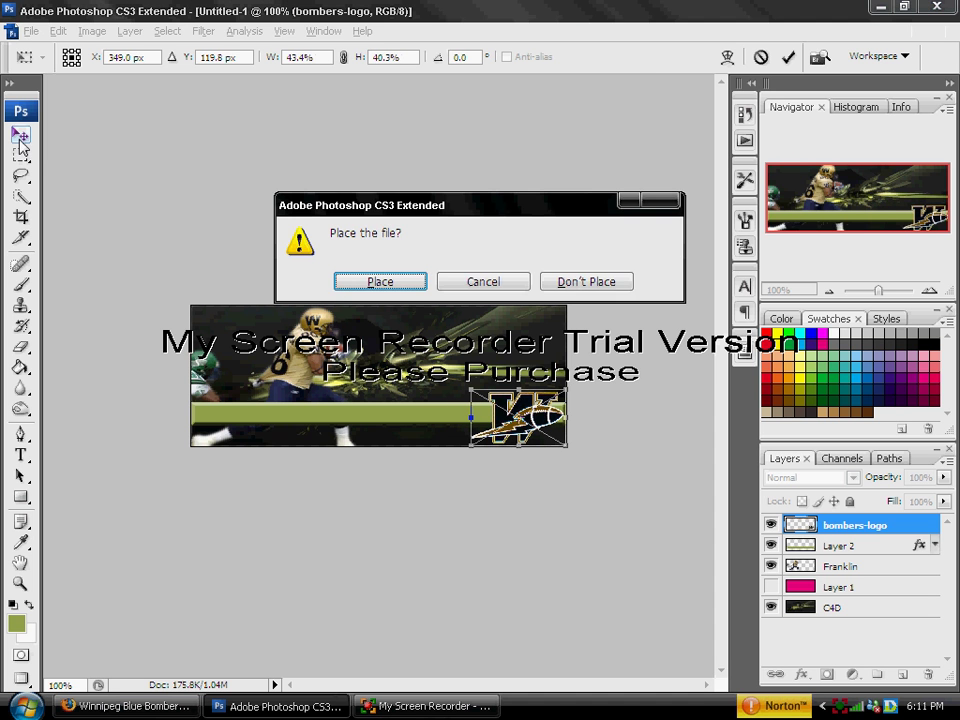
pyautogui.click(417, 283)
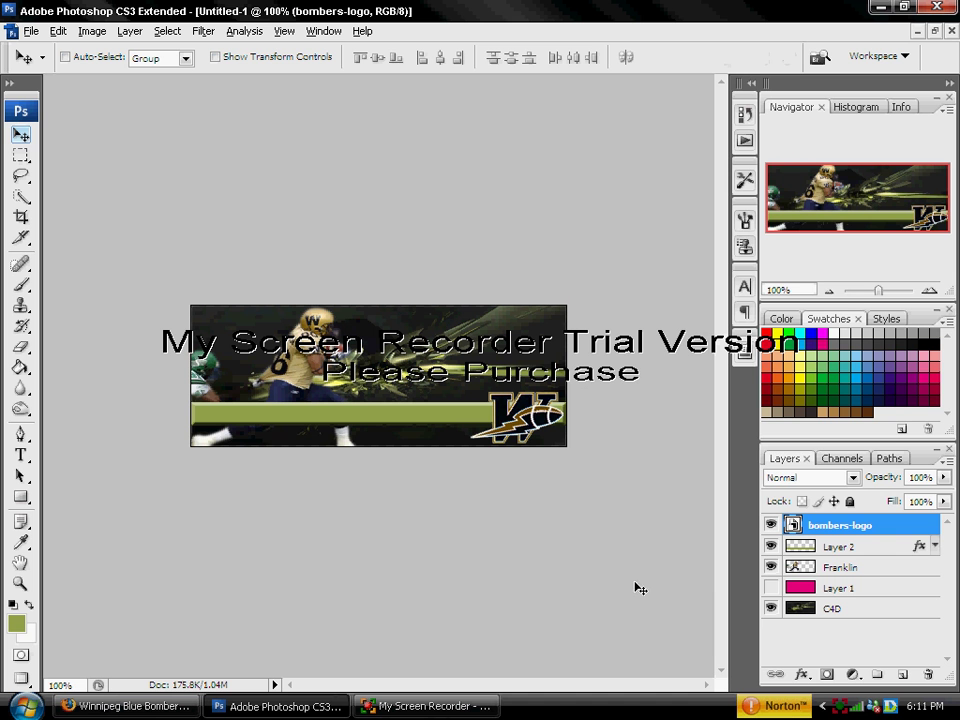
pyautogui.rightClick(838, 520)
pyautogui.click(735, 272)
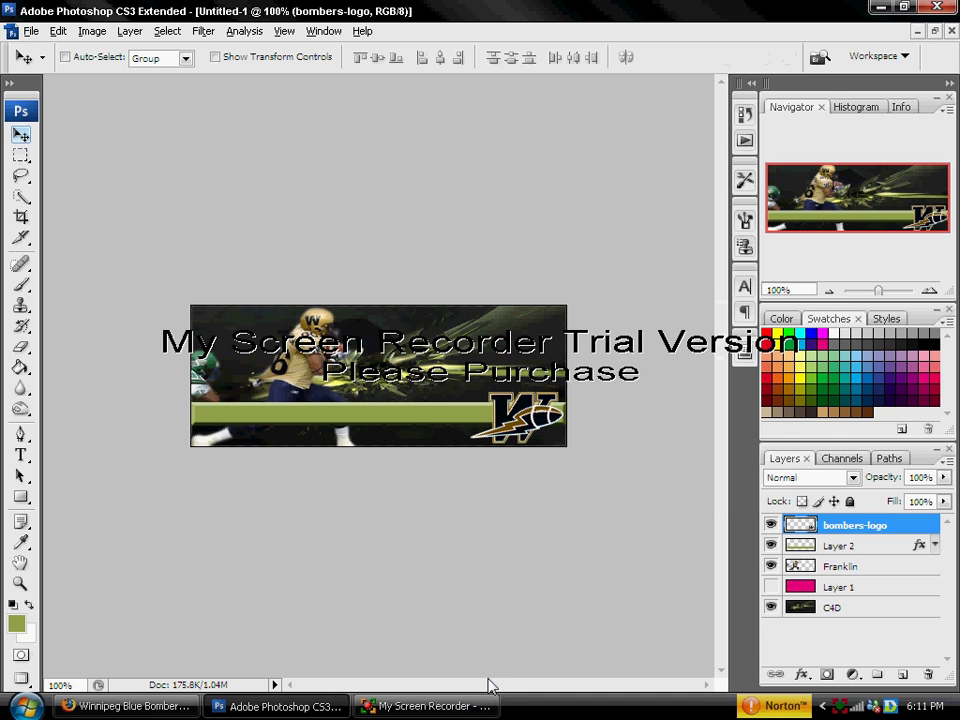
pyautogui.click(467, 706)
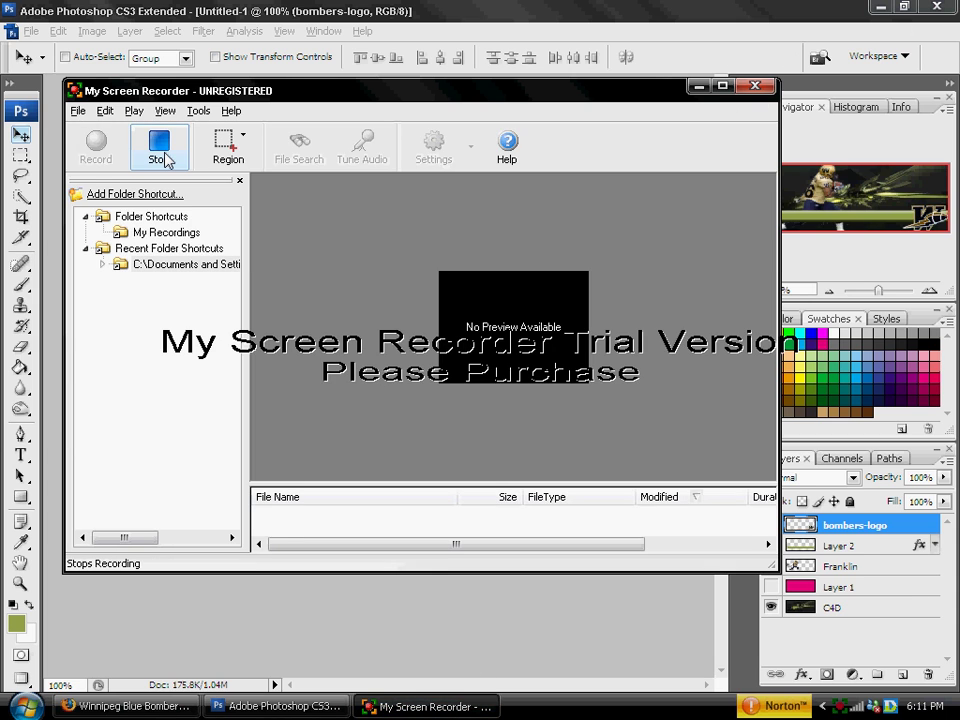